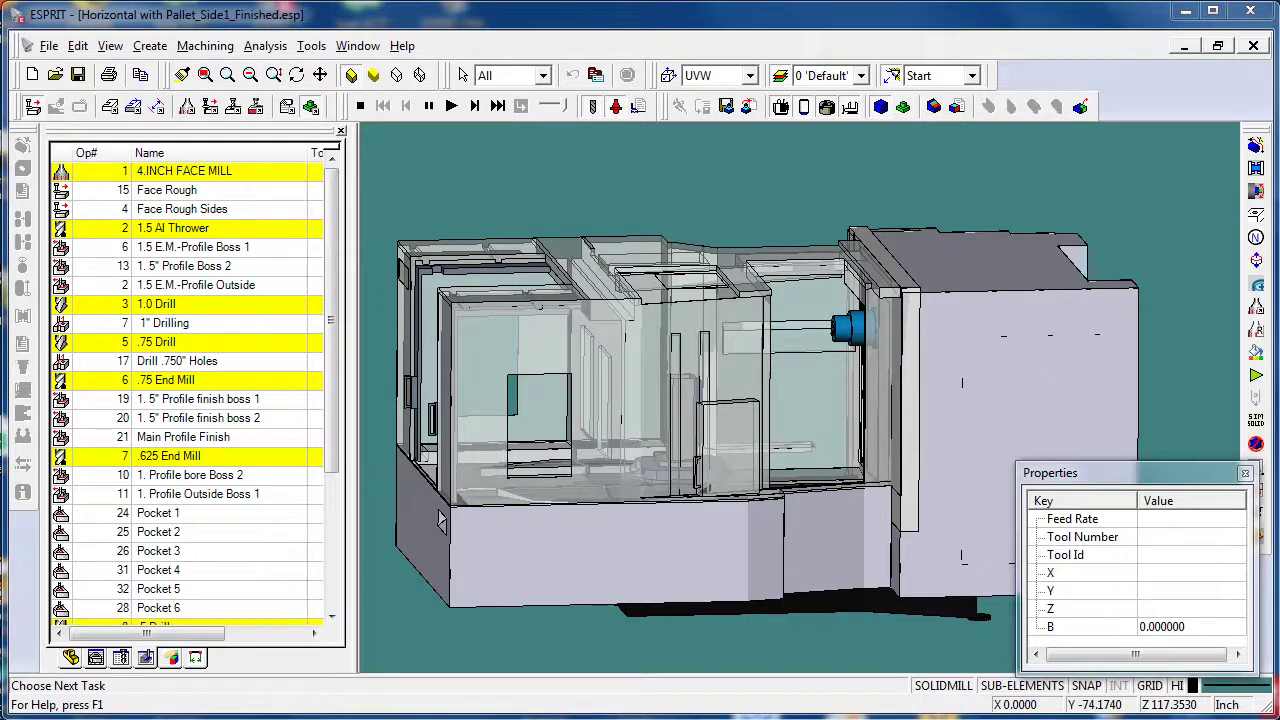
Play the side 1 machine simulation from Face Rough, zooming and orbiting to follow the spindle
mouse_move(818, 537)
left_mouse_down()
mouse_move(777, 529)
mouse_move(811, 536)
left_mouse_up()
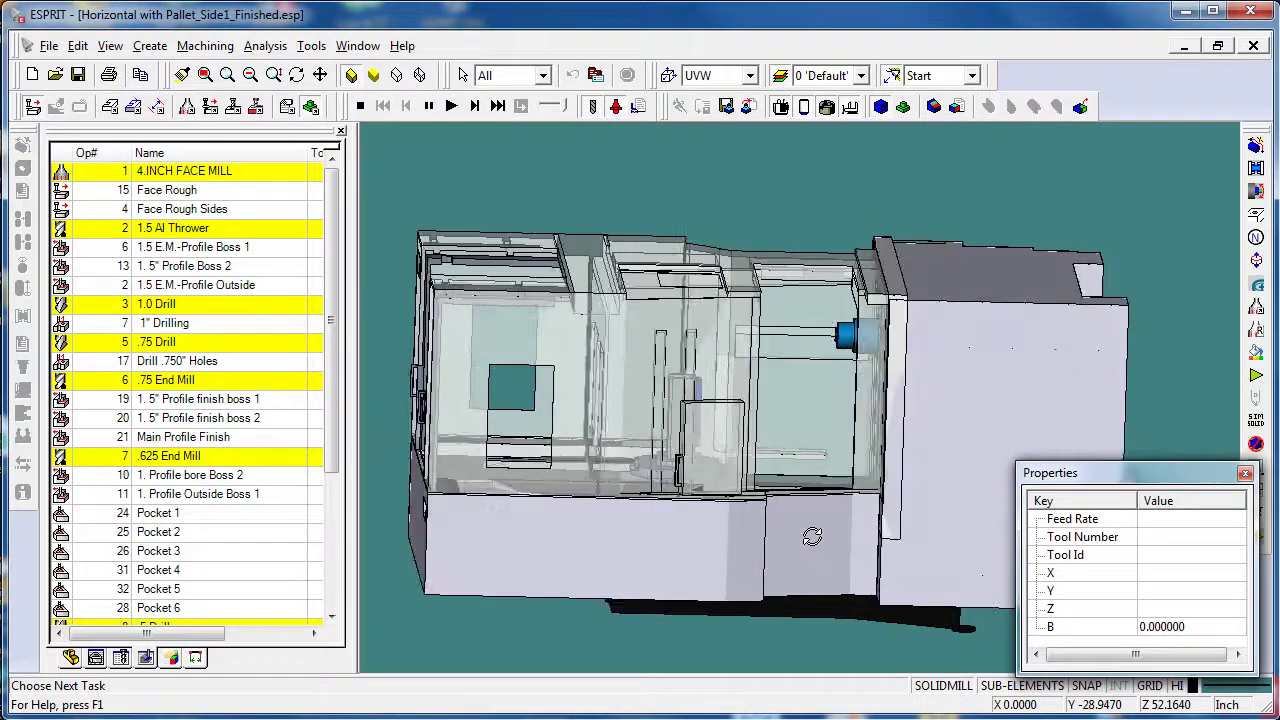
left_click(451, 105)
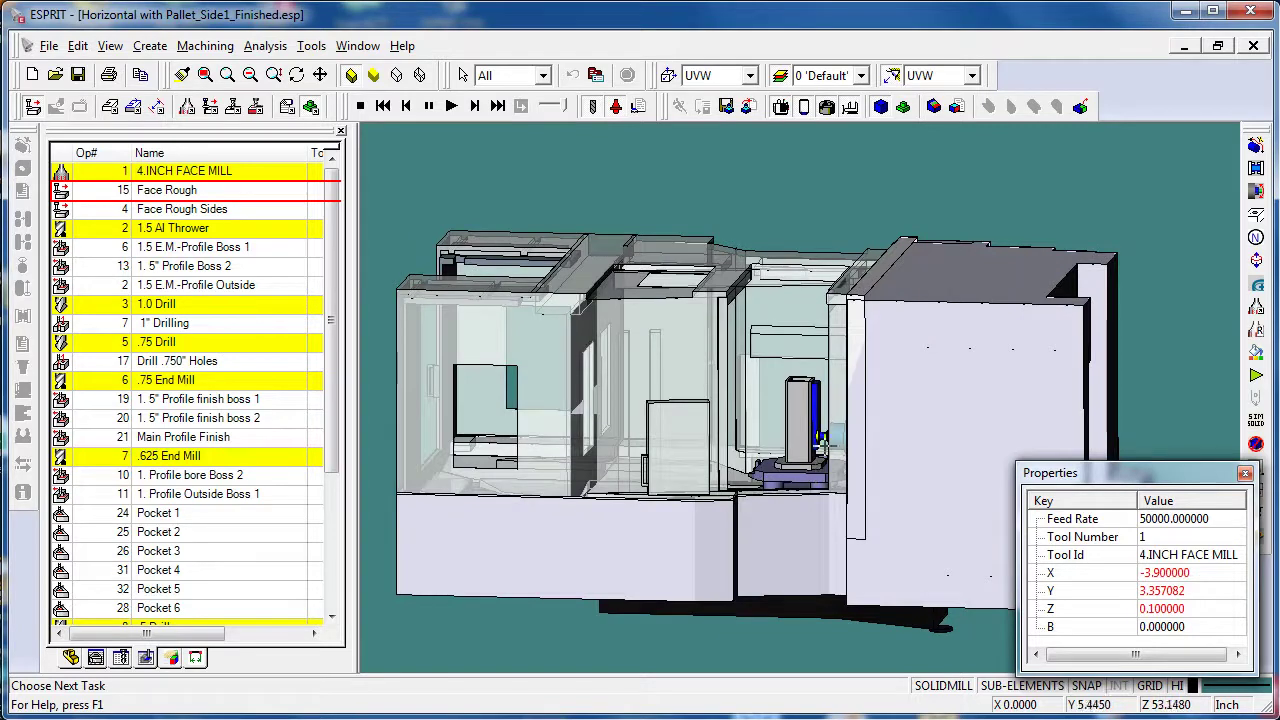
scroll(822, 442, "up", 3)
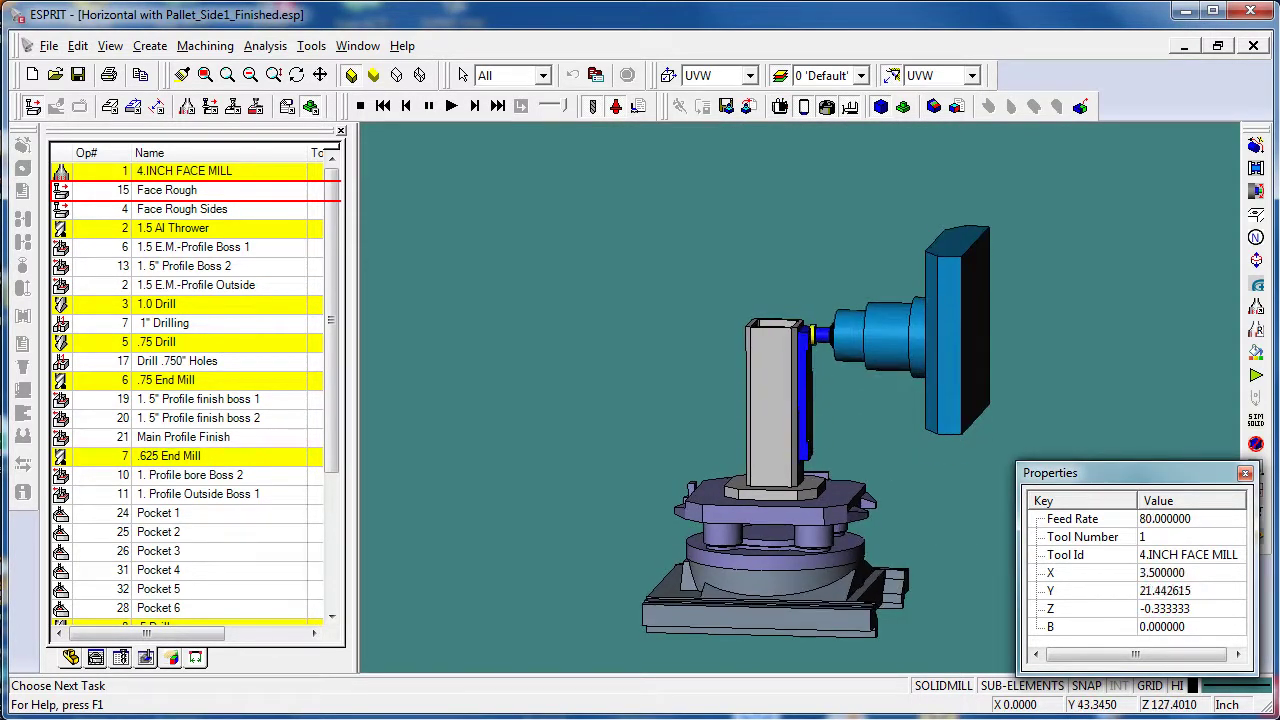
scroll(823, 409, "up", 5)
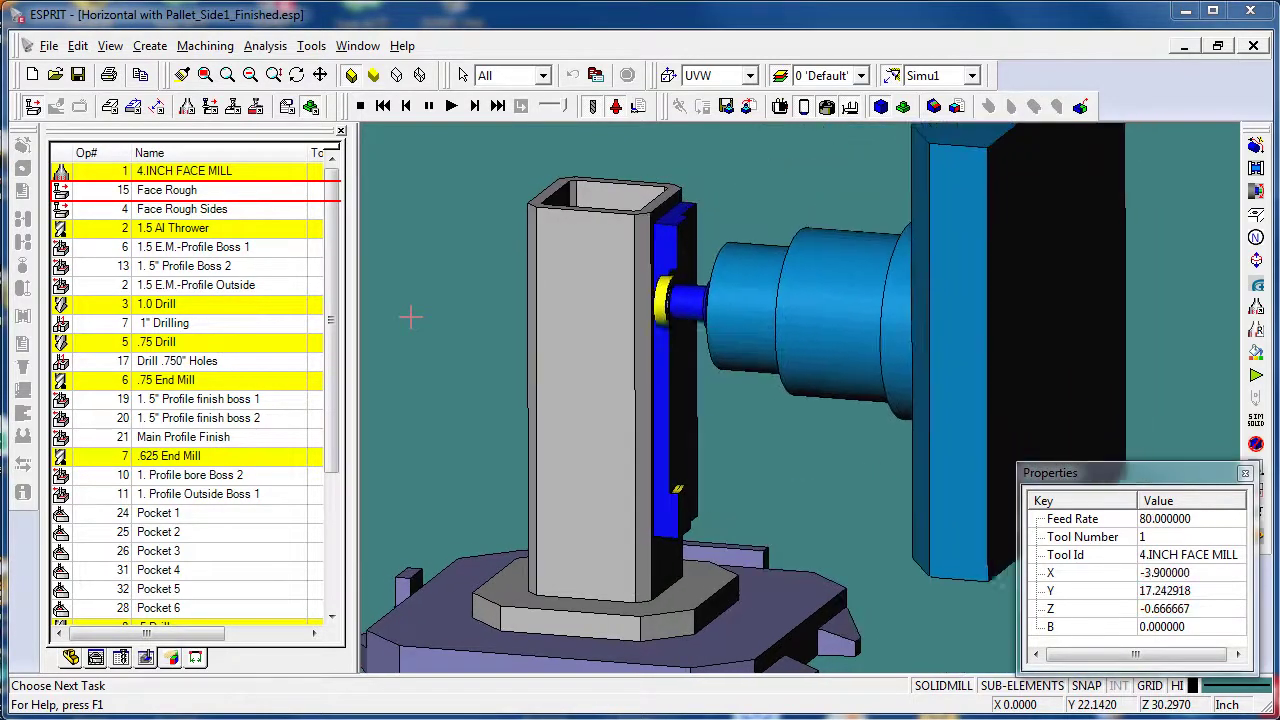
middle_click_drag(465, 357, 454, 358)
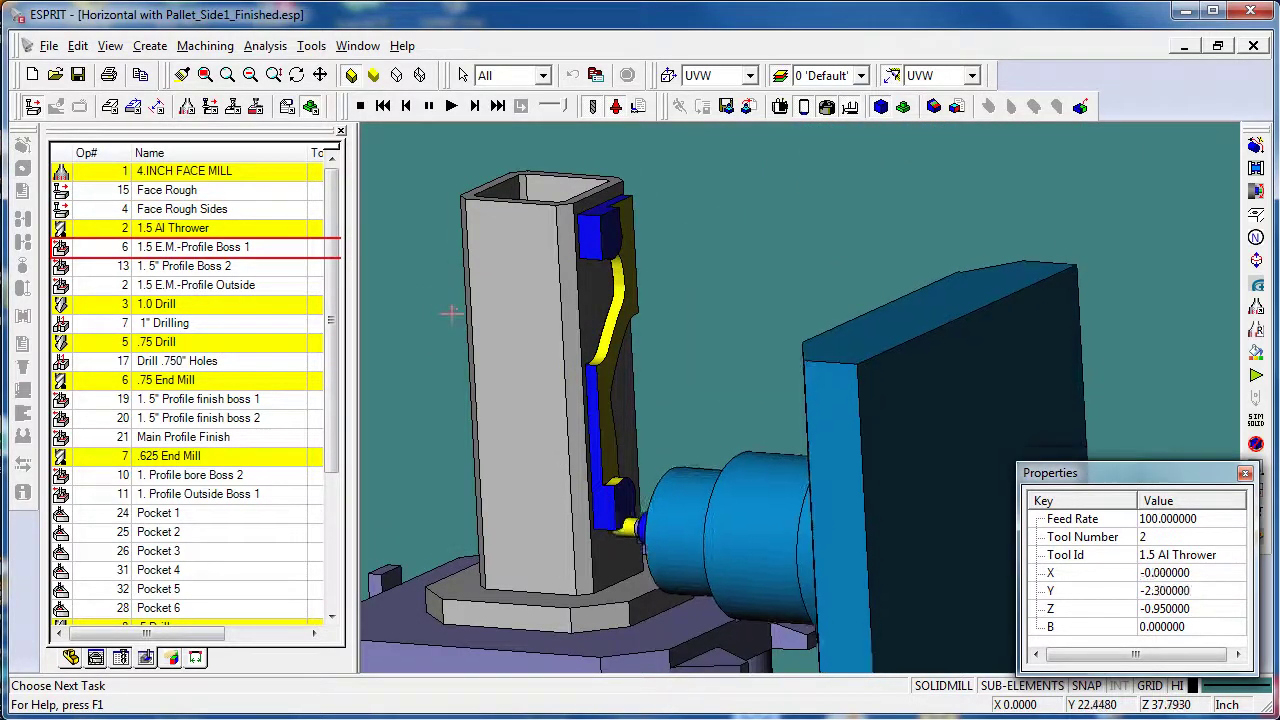
Stop the simulation and return to the wireframe part with its toolpaths
left_click(361, 108)
left_click(204, 75)
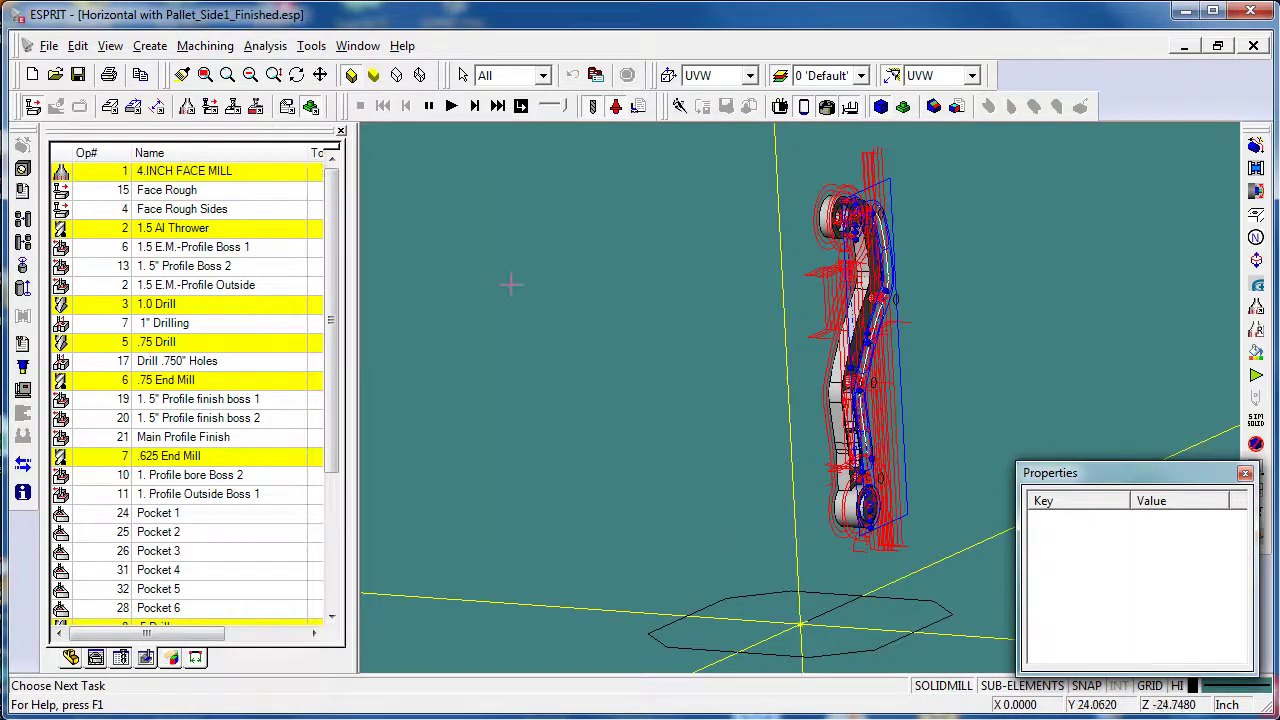
middle_click_drag(634, 277, 503, 345)
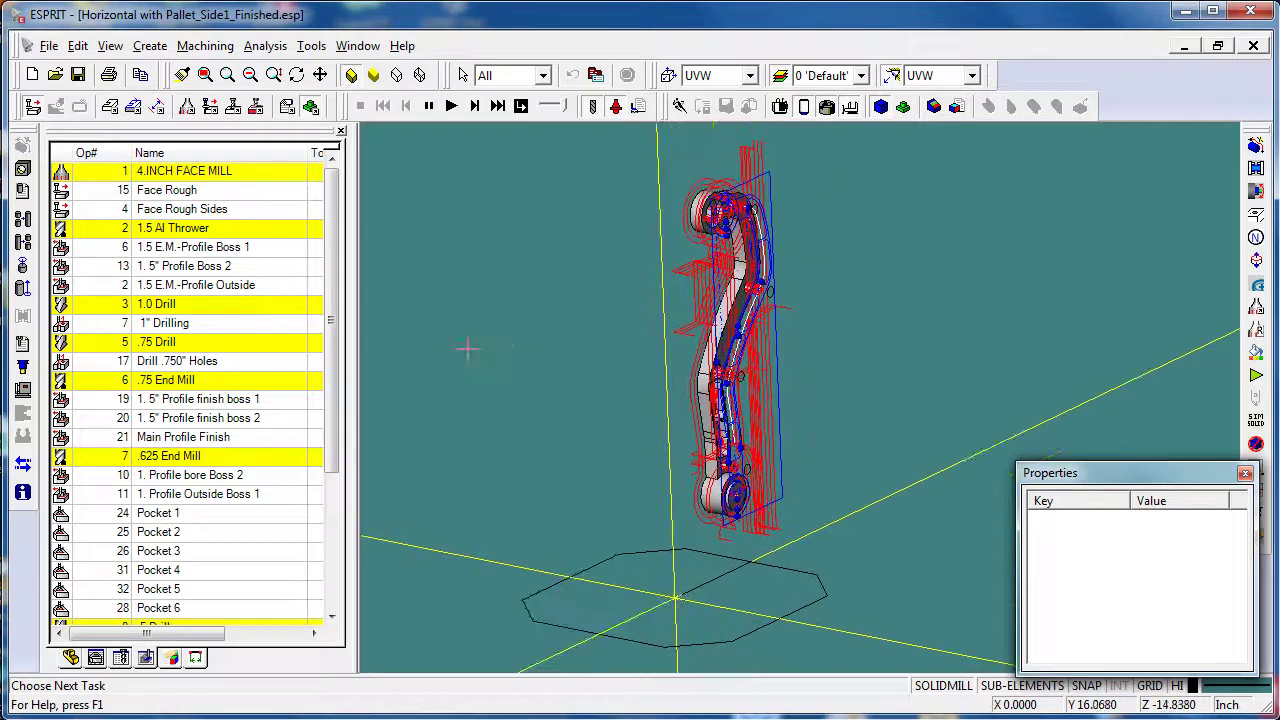
Review the two Profile Finish Boss and Main Profile Finish operations, then show the Tombstone toolbar
left_click(238, 399)
left_click(238, 418)
left_click(238, 437)
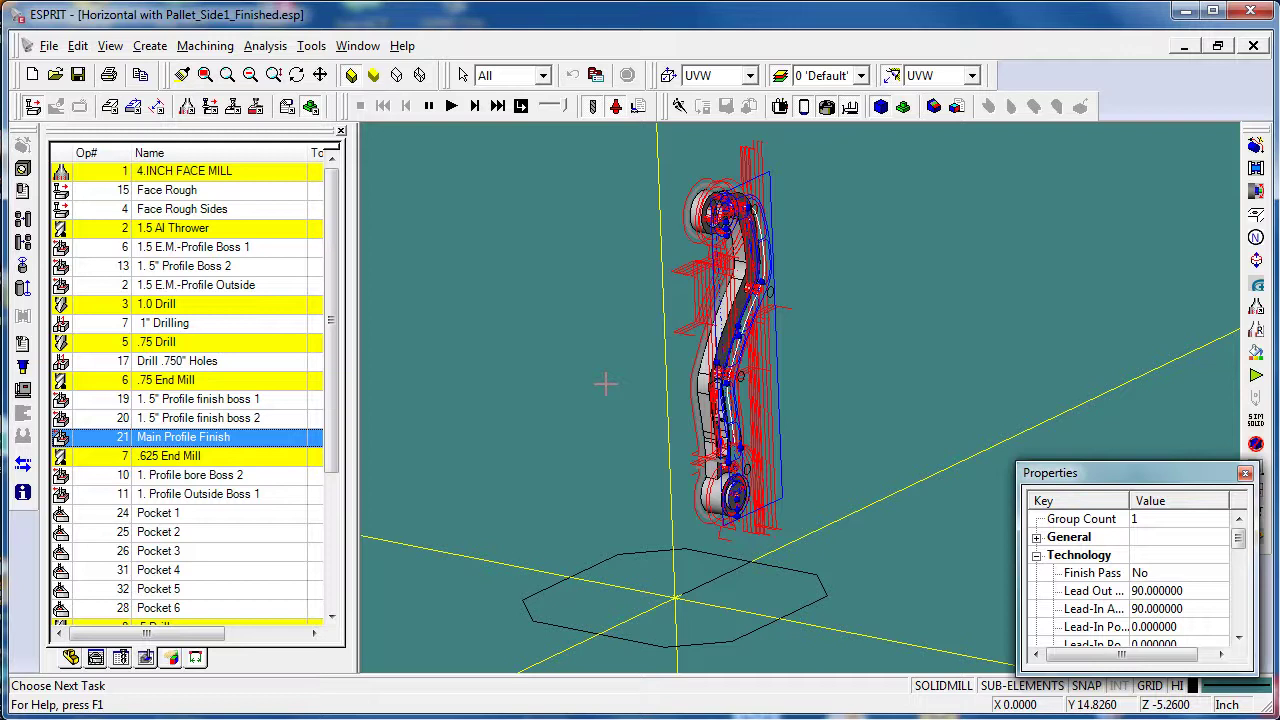
left_click(519, 363)
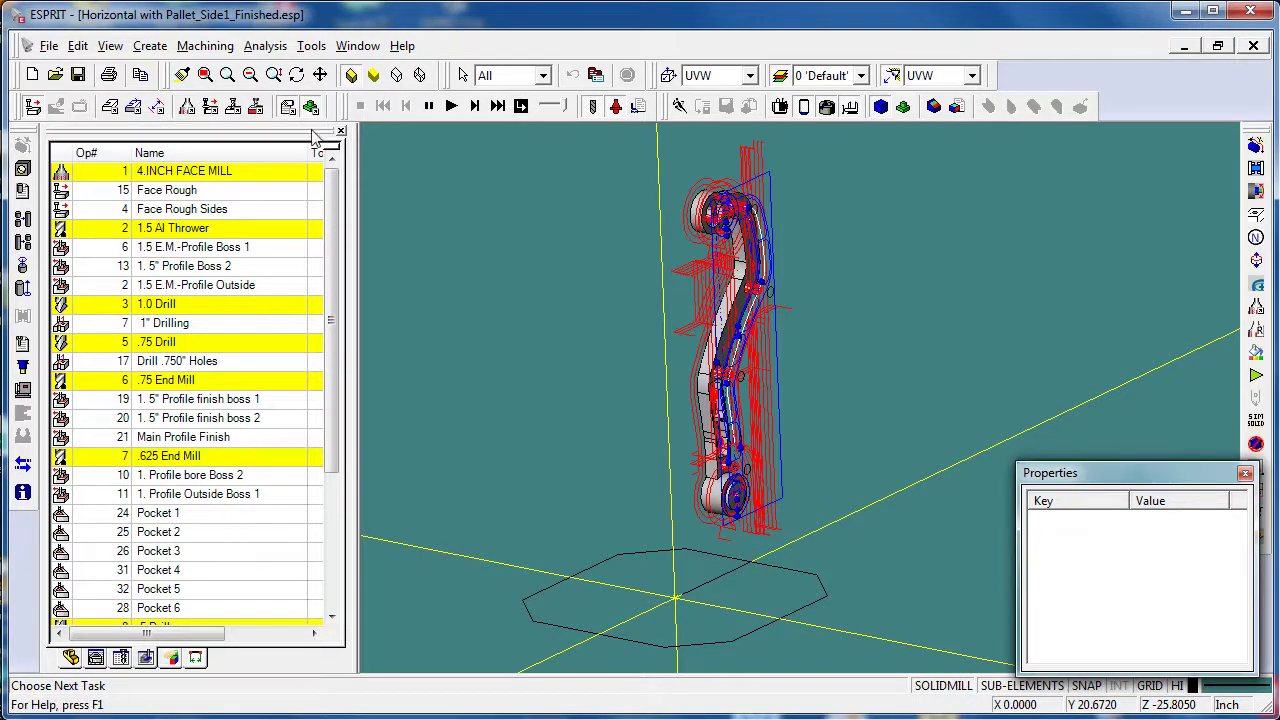
left_click(287, 106)
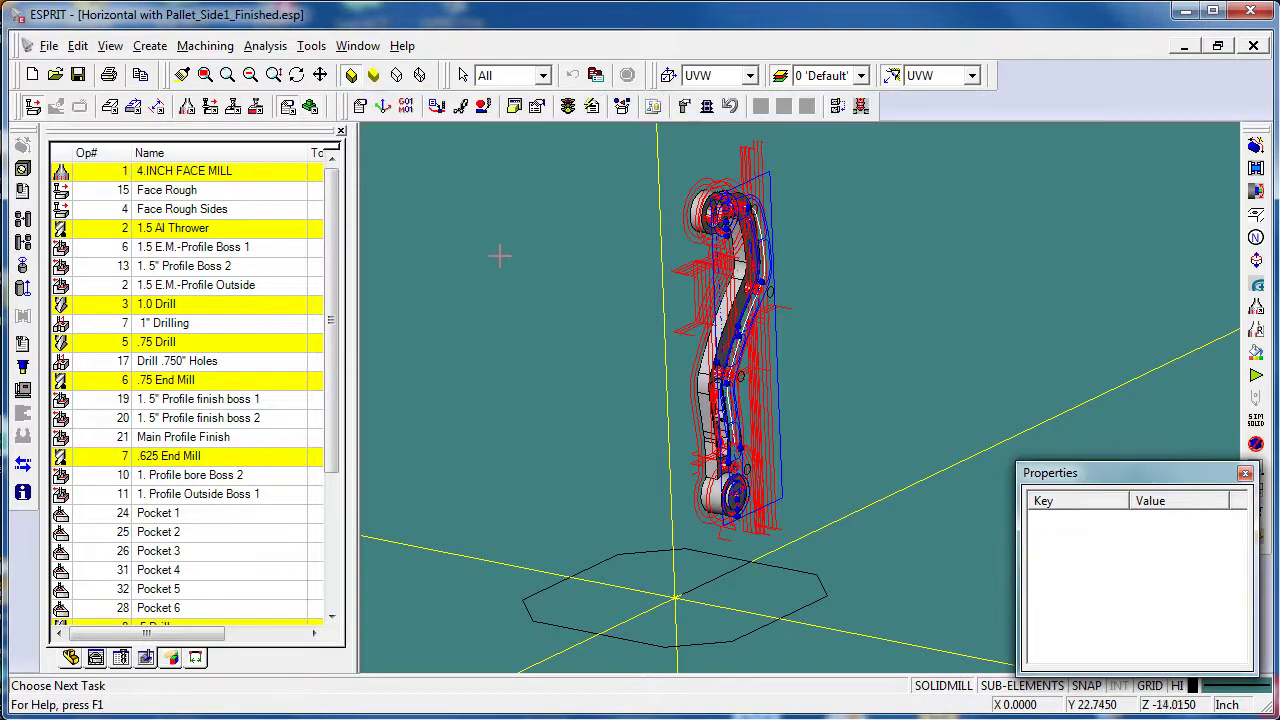
Reset the tombstone in Tombstone Manager to 4 sides at 90° apart
left_click(707, 106)
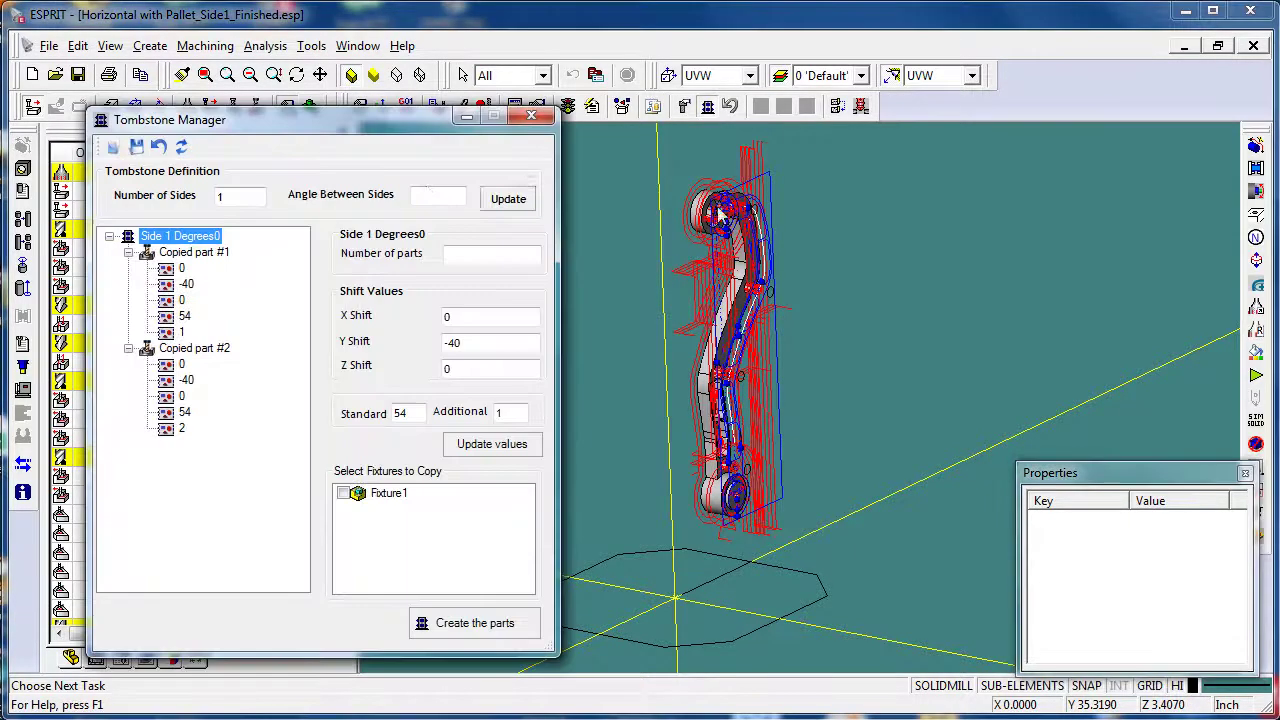
left_click(182, 148)
left_click_drag(312, 121, 303, 134)
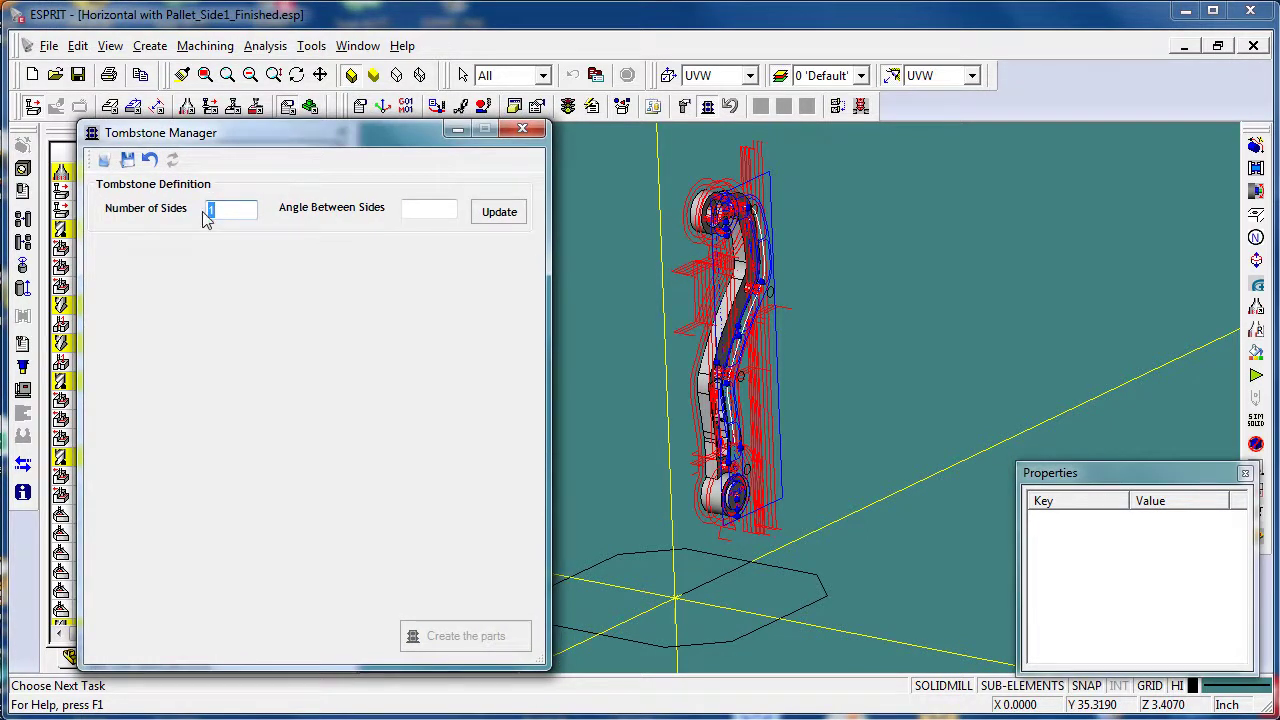
key("Tab")
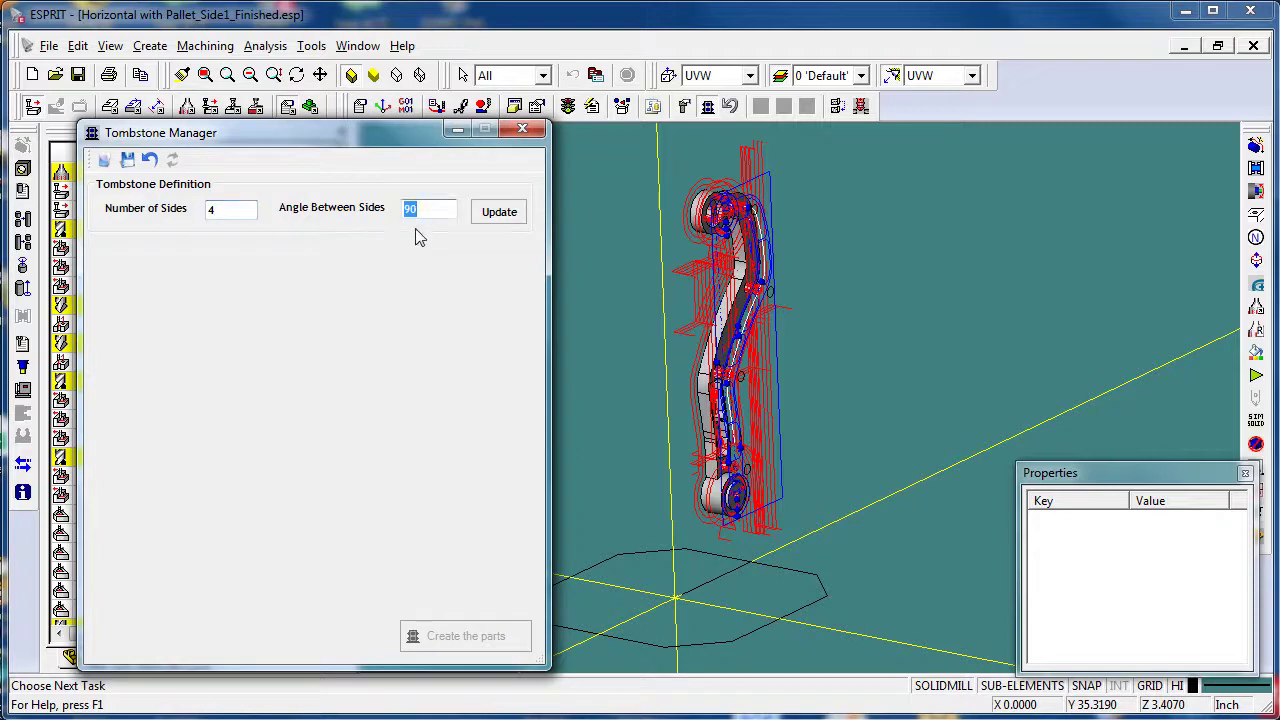
left_click(497, 216)
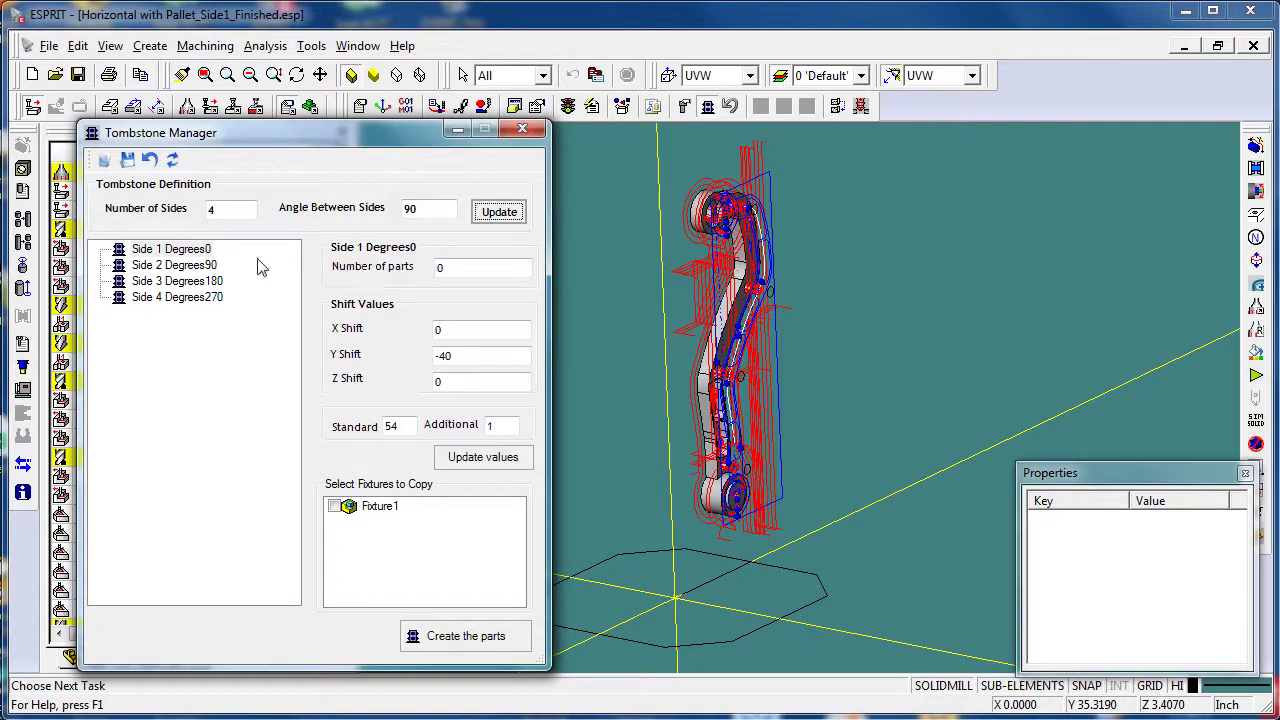
Give Side 1 a Y Shift of 0 and 1 part
left_click(180, 265)
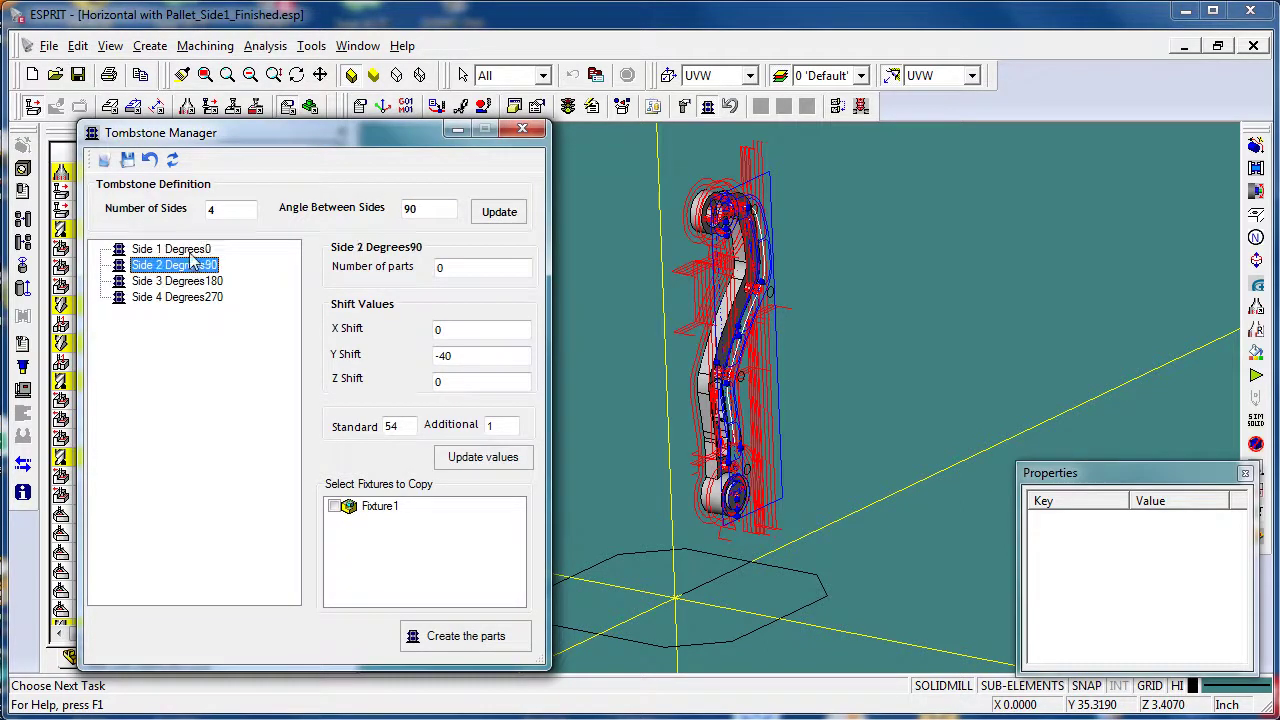
left_click(185, 249)
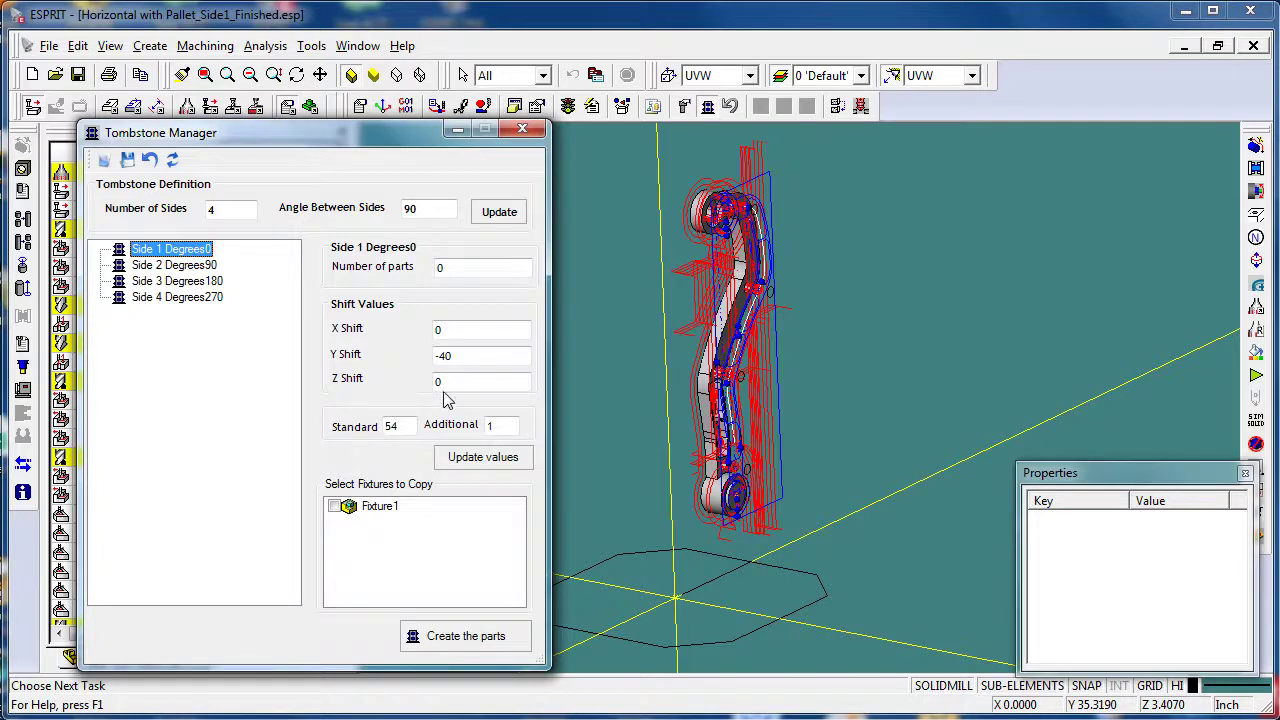
left_click_drag(478, 357, 430, 358)
type("0")
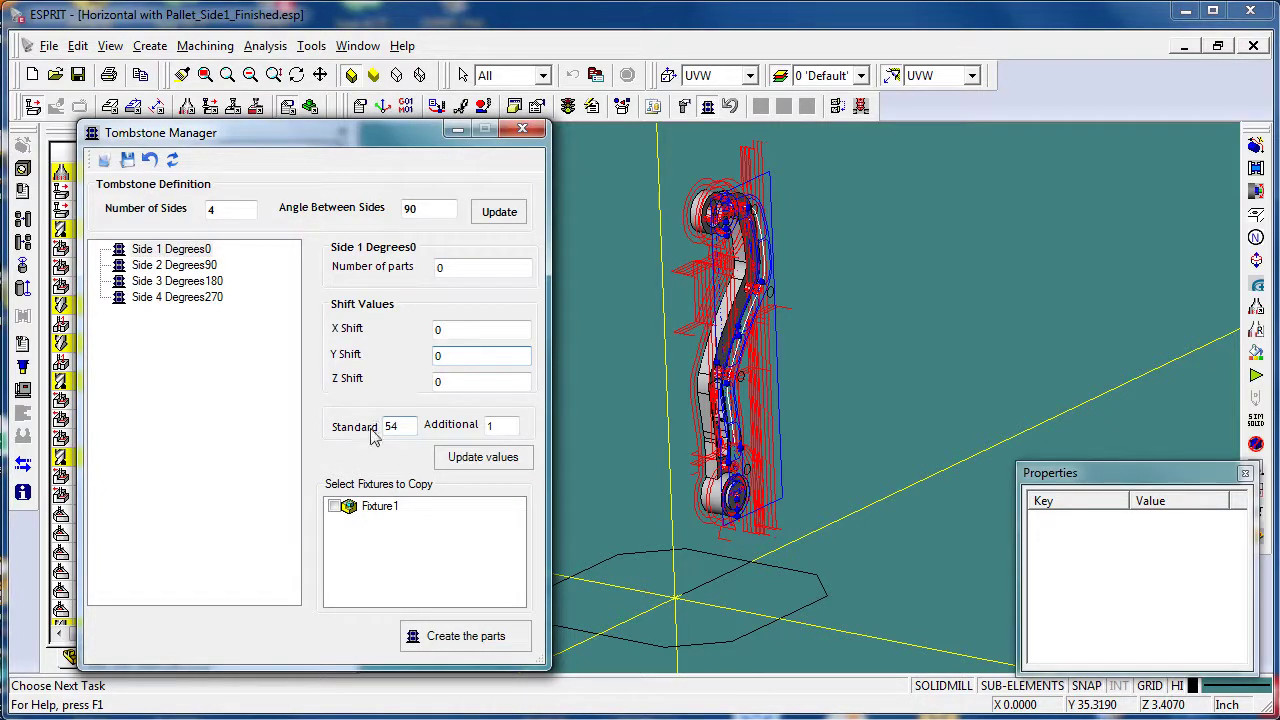
left_click(474, 460)
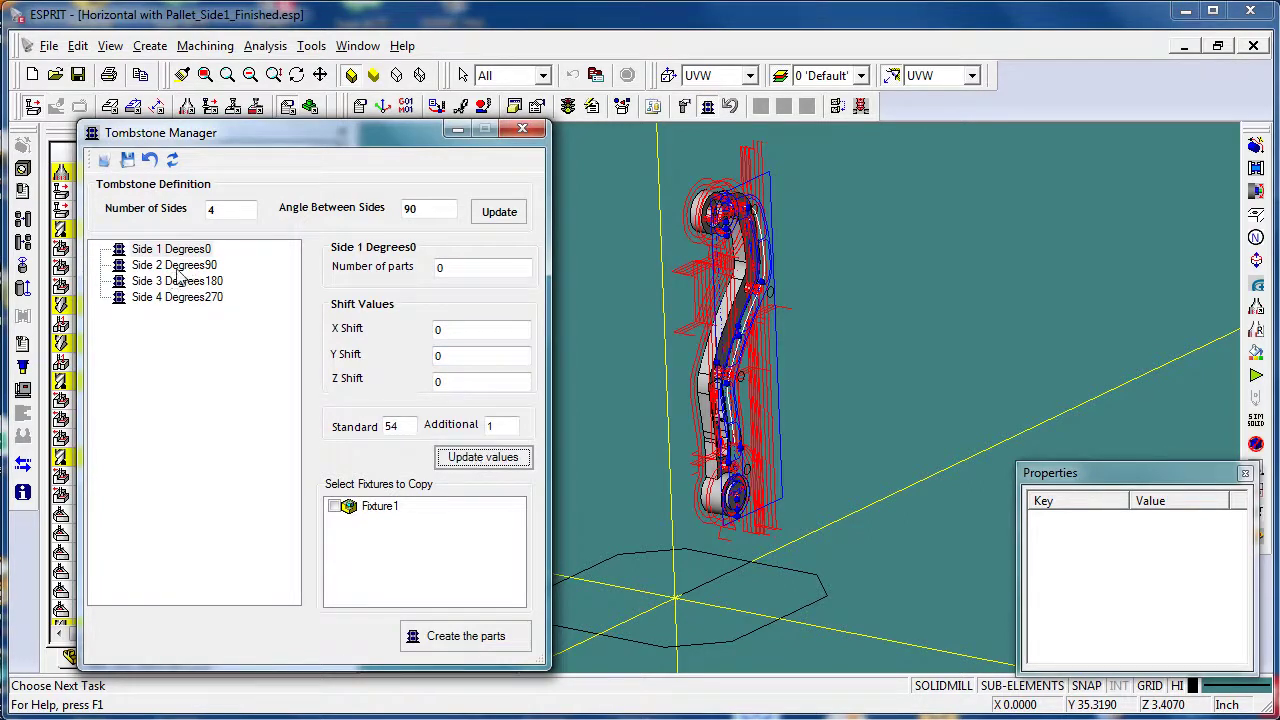
left_click_drag(456, 267, 424, 267)
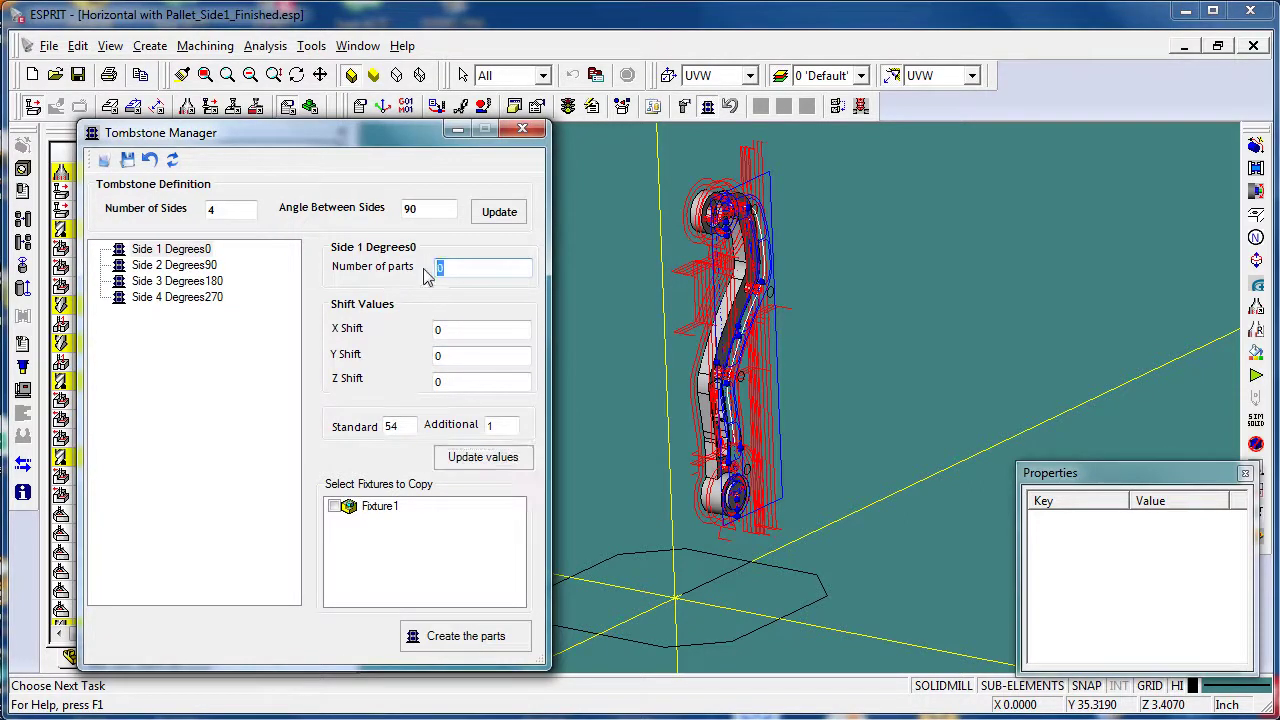
type("1")
left_click(486, 457)
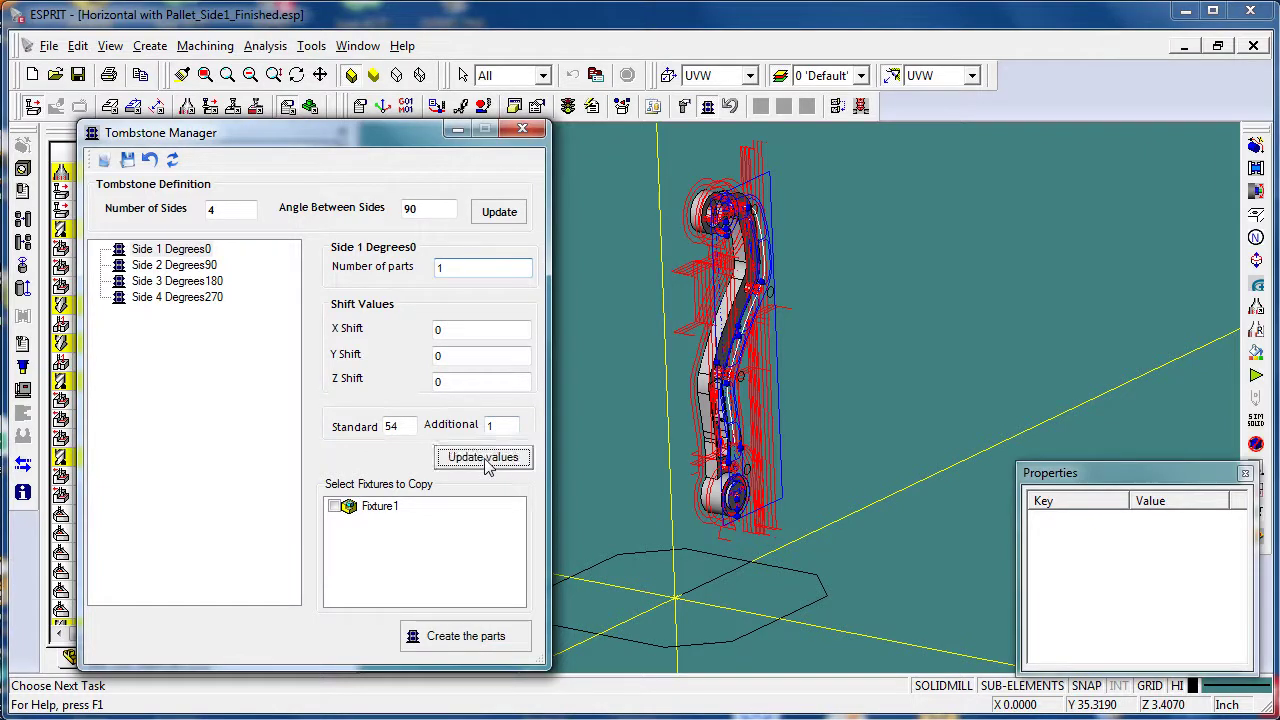
Give Side 2 one copied part with standard offset 54 and additional offset 2
left_click(186, 266)
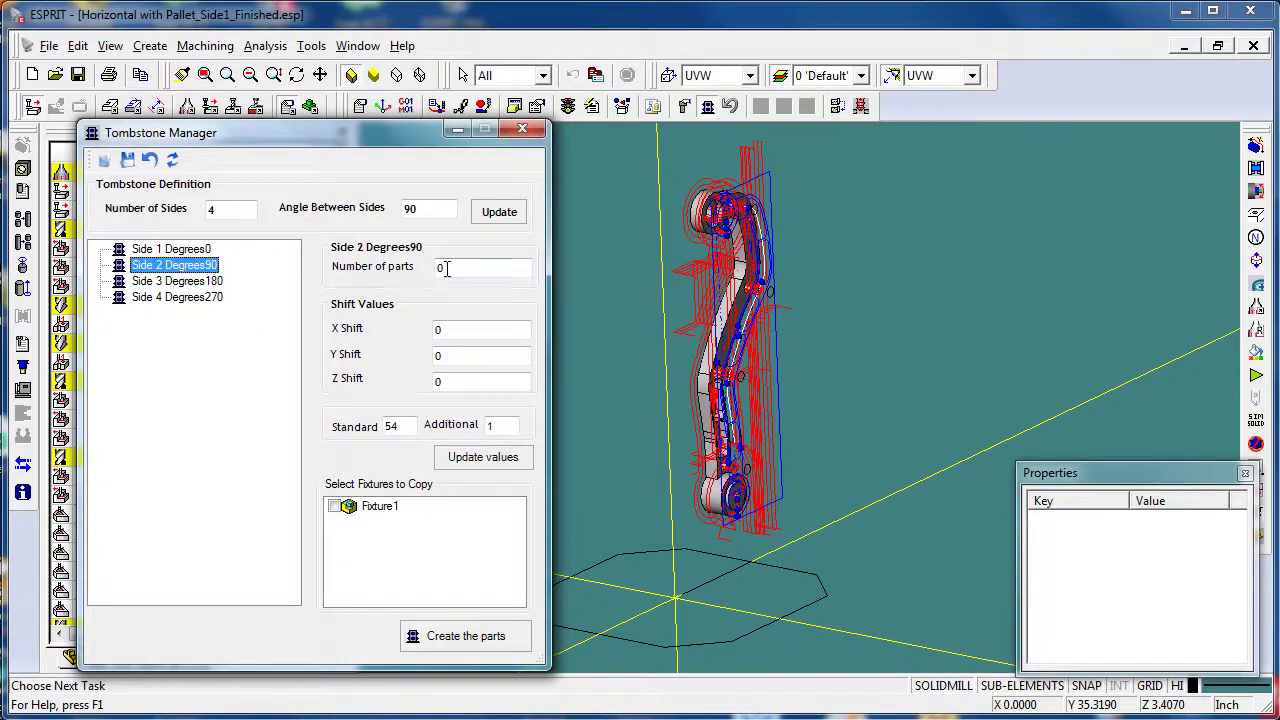
left_click_drag(447, 268, 416, 268)
left_click_drag(403, 424, 377, 428)
left_click_drag(506, 426, 490, 427)
type("2")
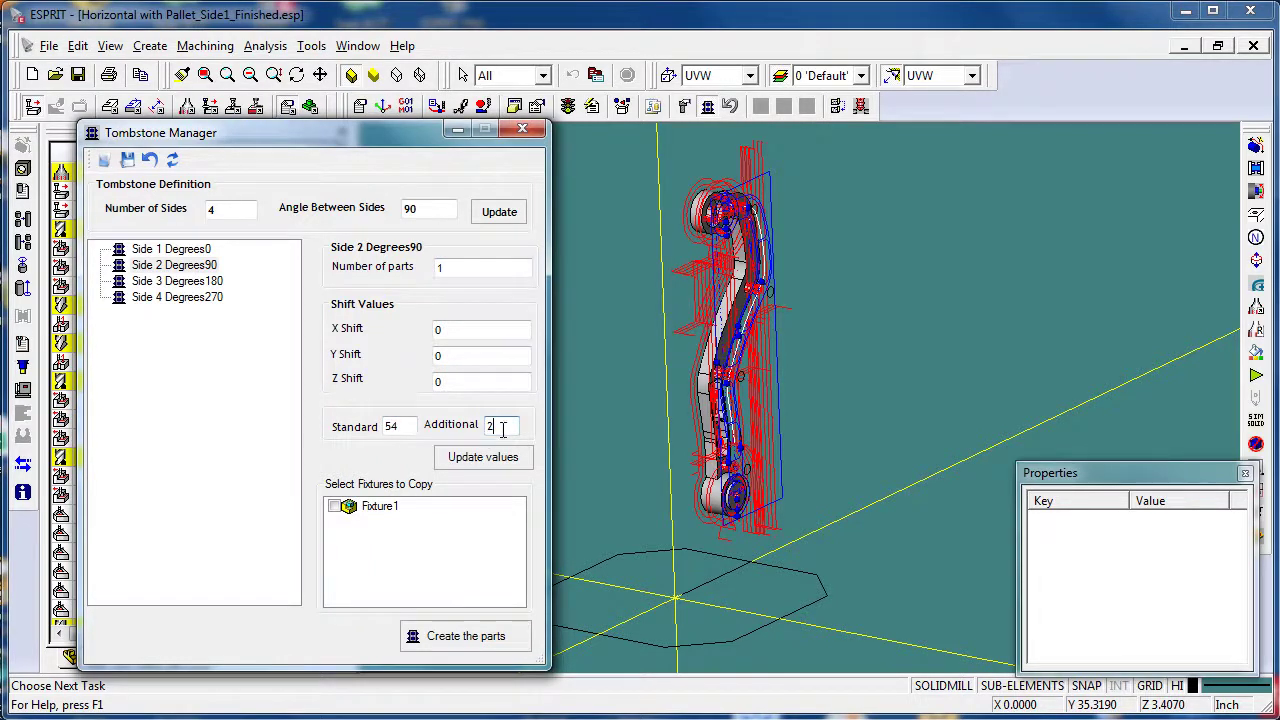
left_click(487, 457)
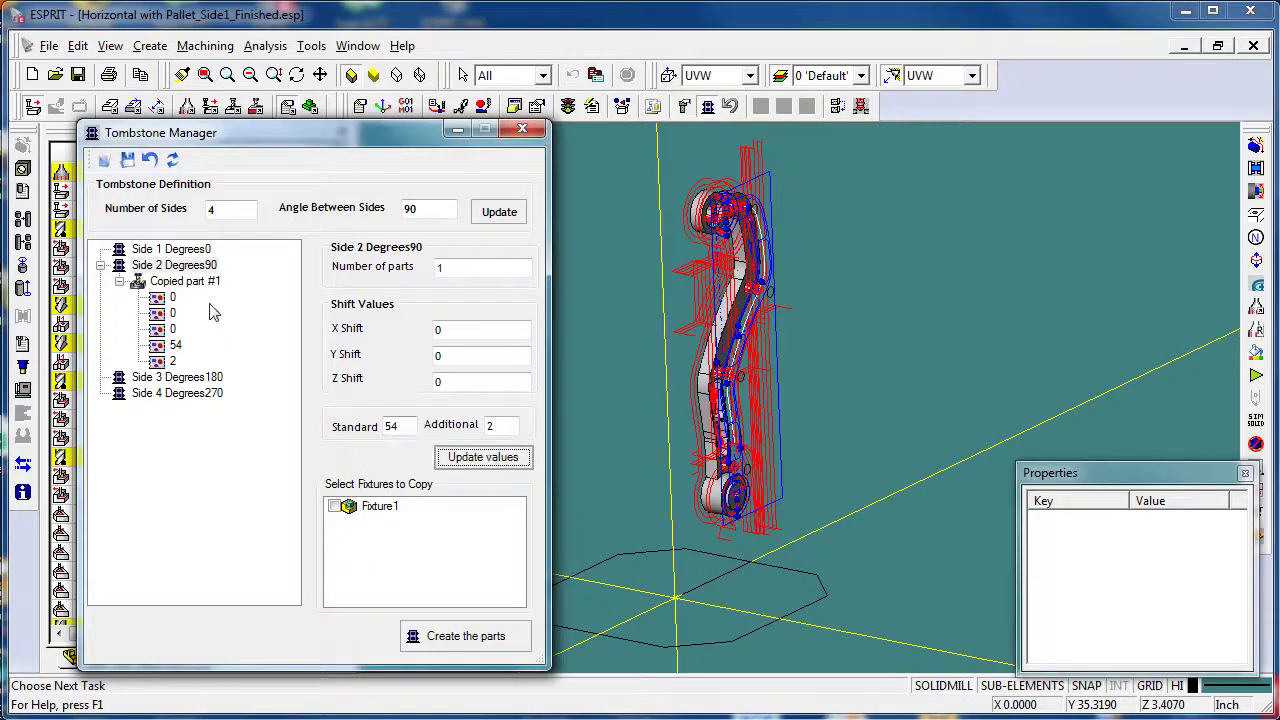
Recheck Side 1's part count and the Y Shift of Side 2's Copied part #1
left_click(184, 252)
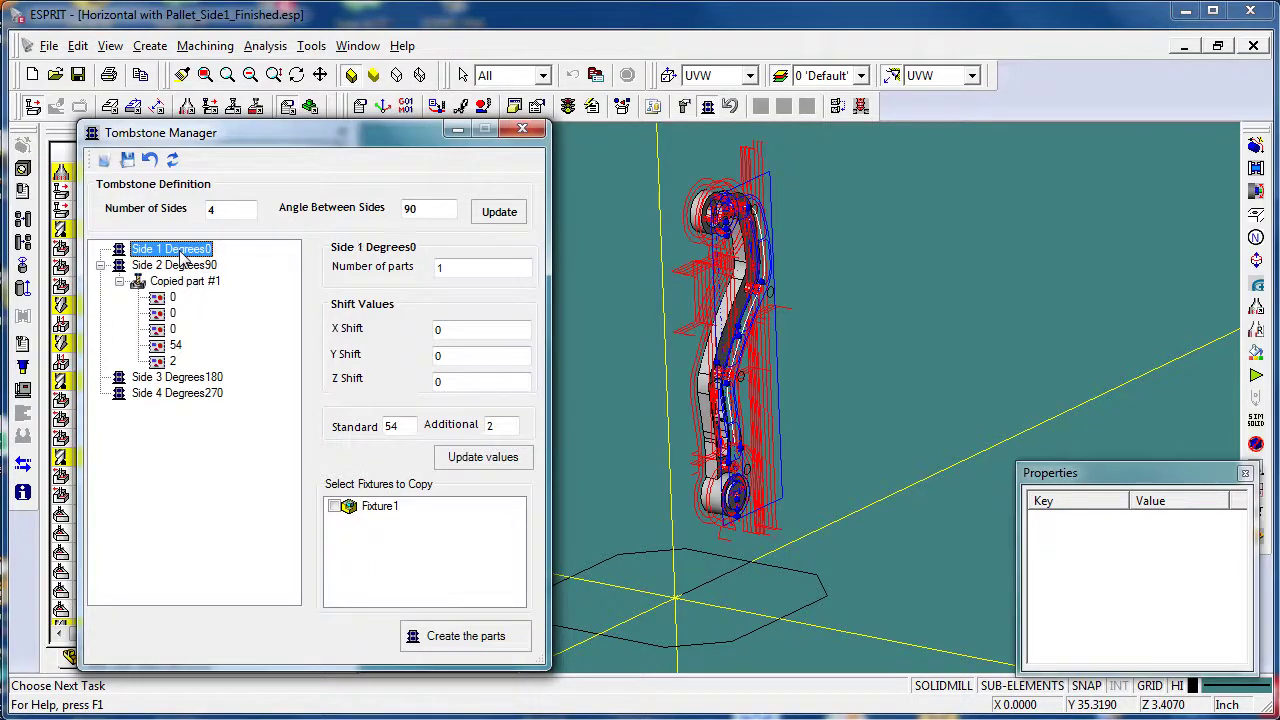
left_click(438, 268)
type("1")
left_click(176, 283)
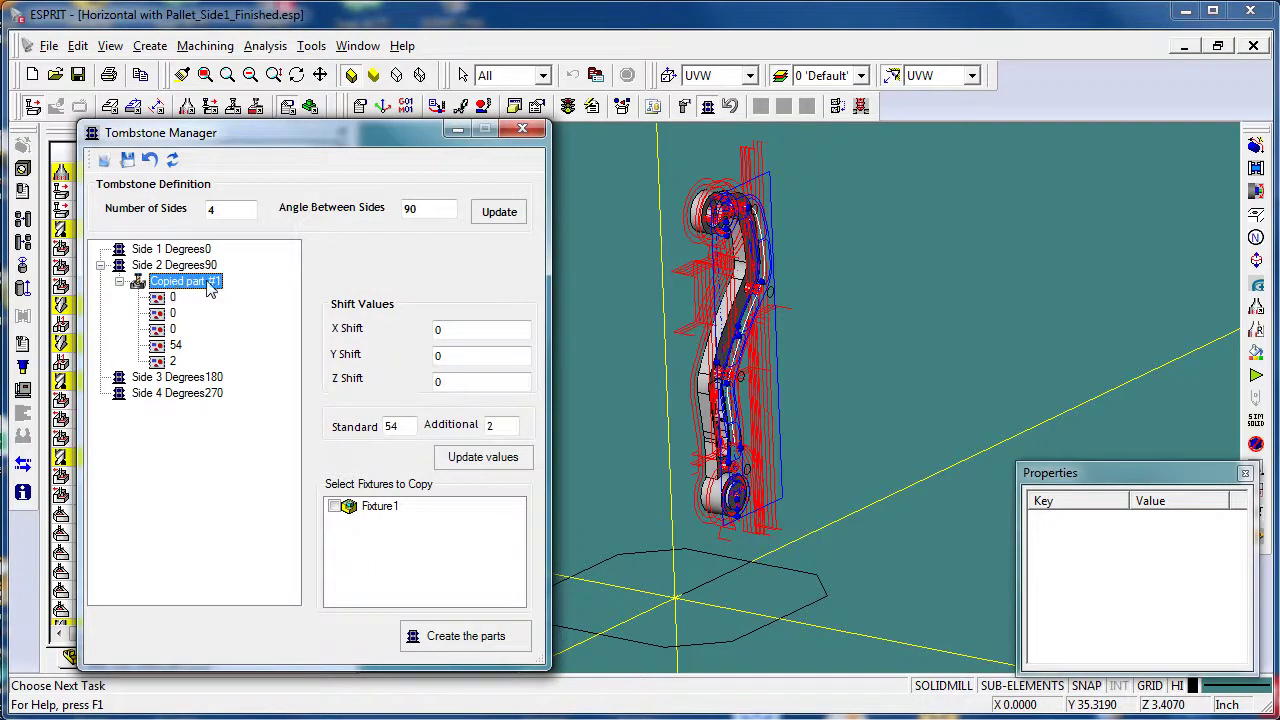
left_click(437, 357)
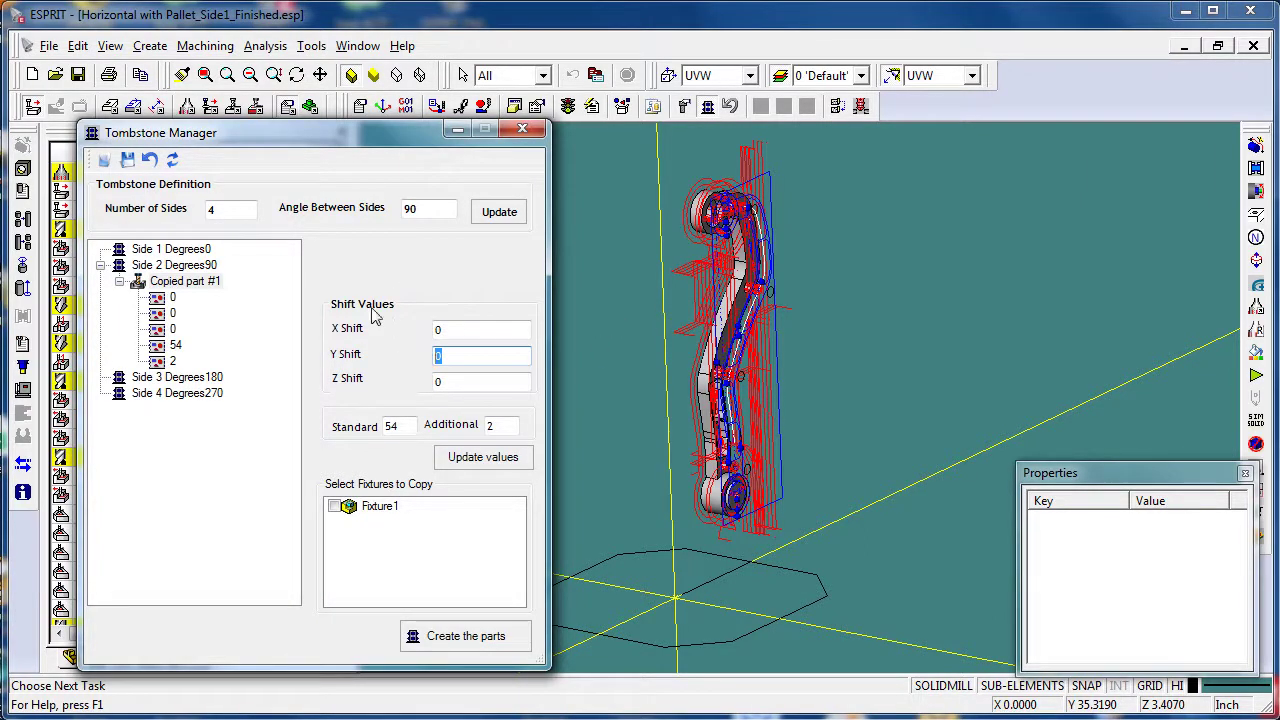
Give Side 3 one copied part with additional offset 3
left_click(181, 378)
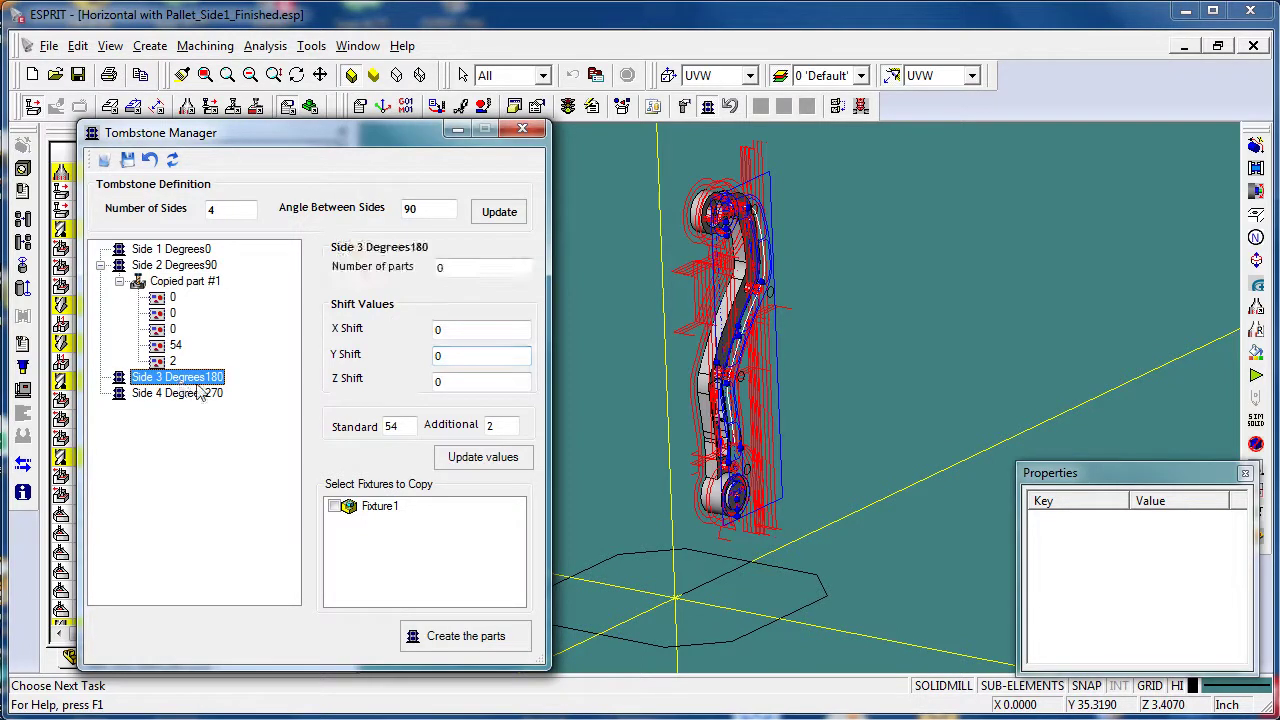
double_click(474, 272)
type("1")
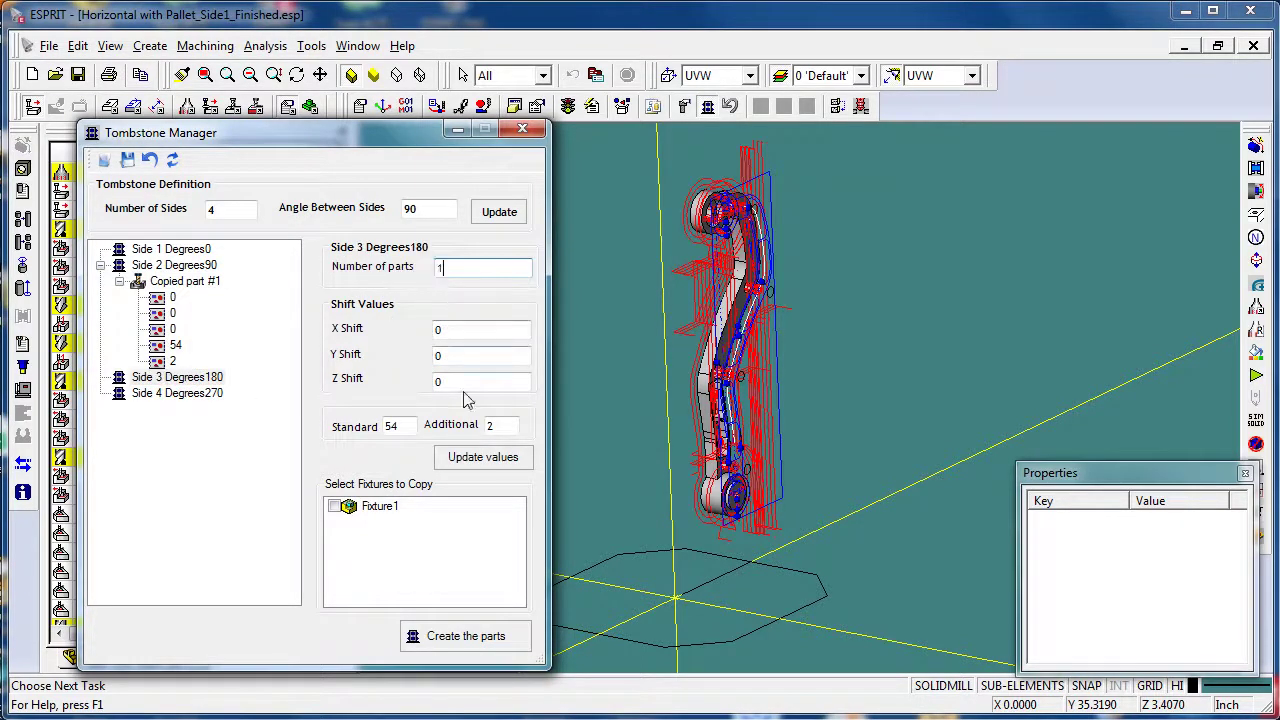
left_click_drag(499, 425, 487, 425)
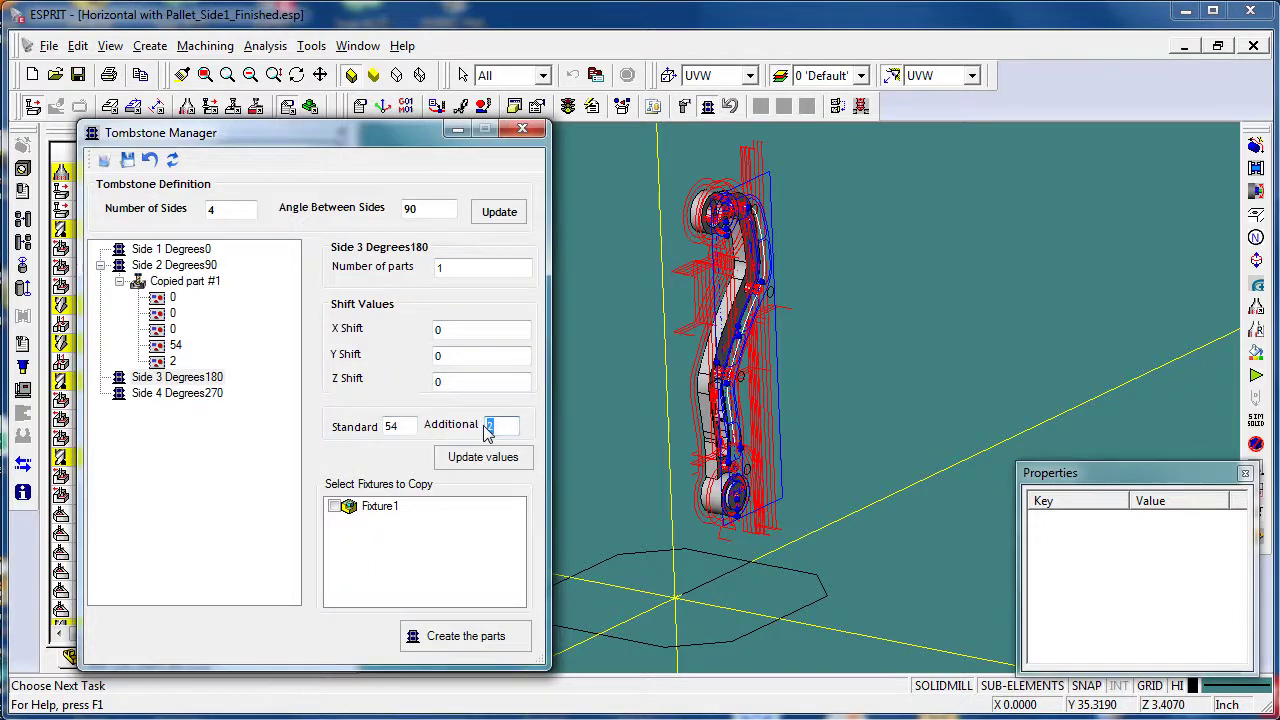
type("3")
left_click(485, 459)
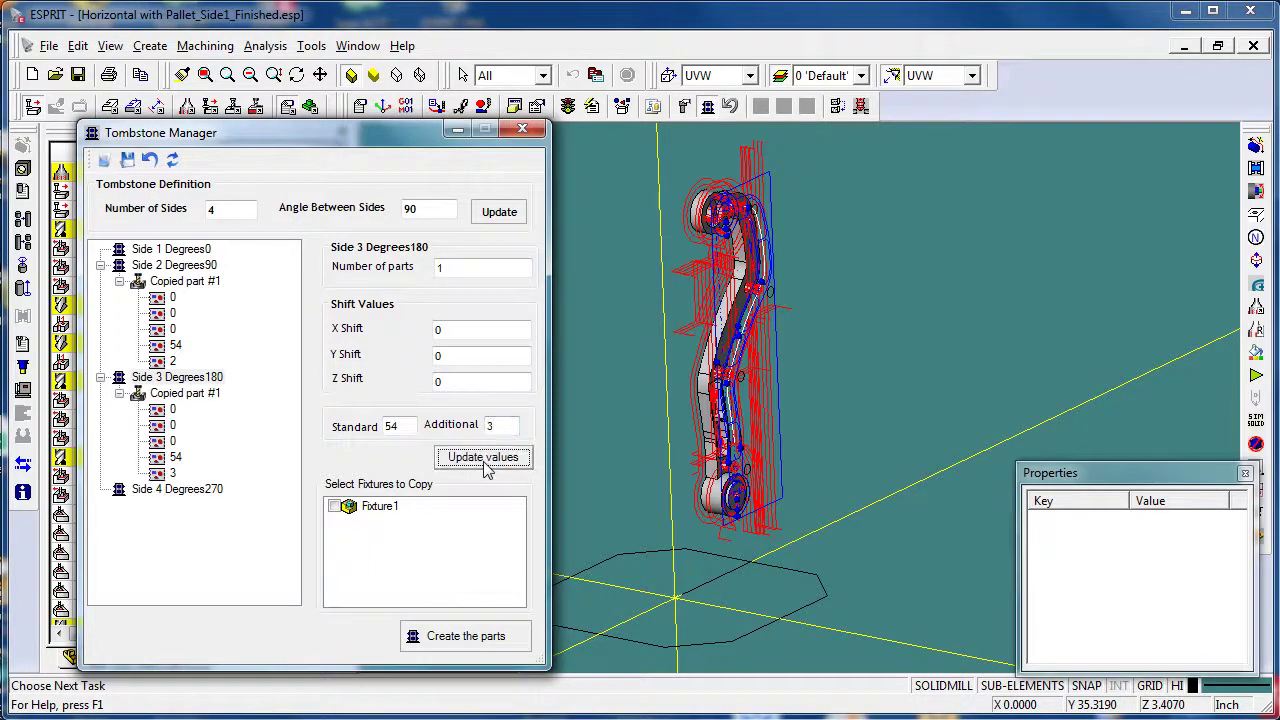
Give Side 4 one copied part with additional offset 4
left_click(190, 494)
double_click(432, 268)
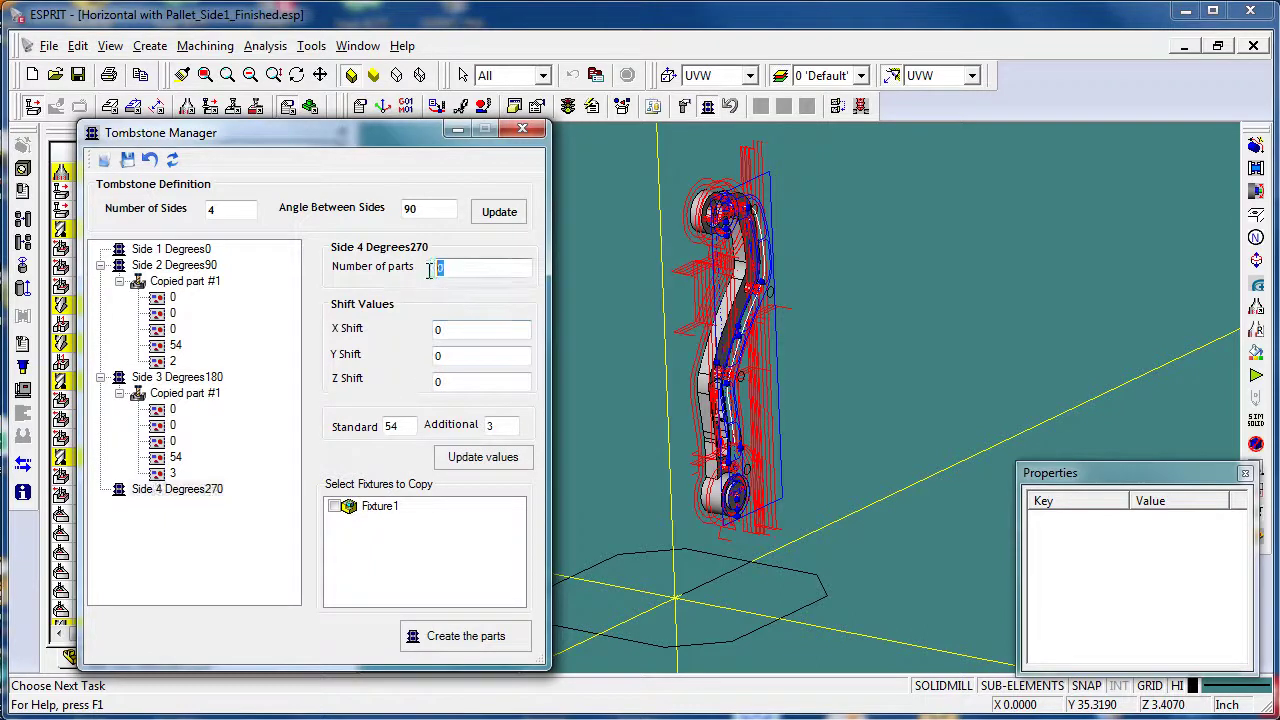
type("1")
double_click(488, 426)
type("4")
left_click(481, 458)
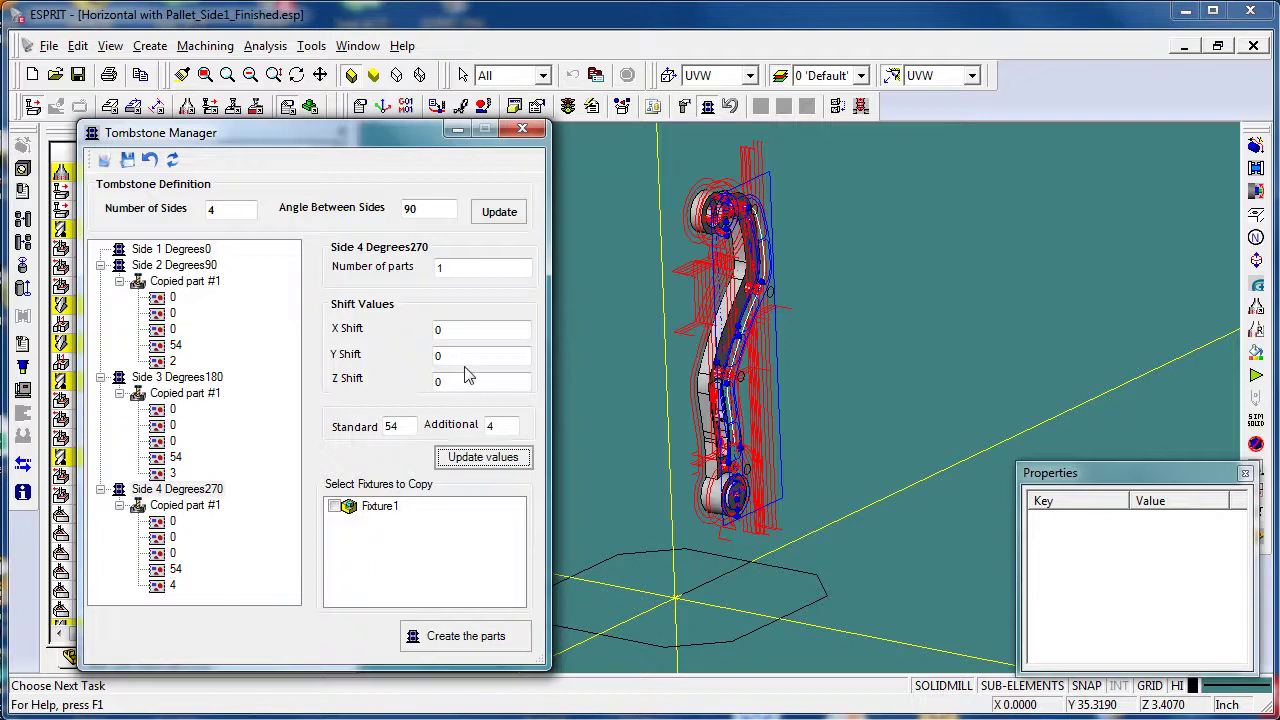
Confirm the standard offset 54 and additional values, then create the copied tombstone parts
double_click(404, 426)
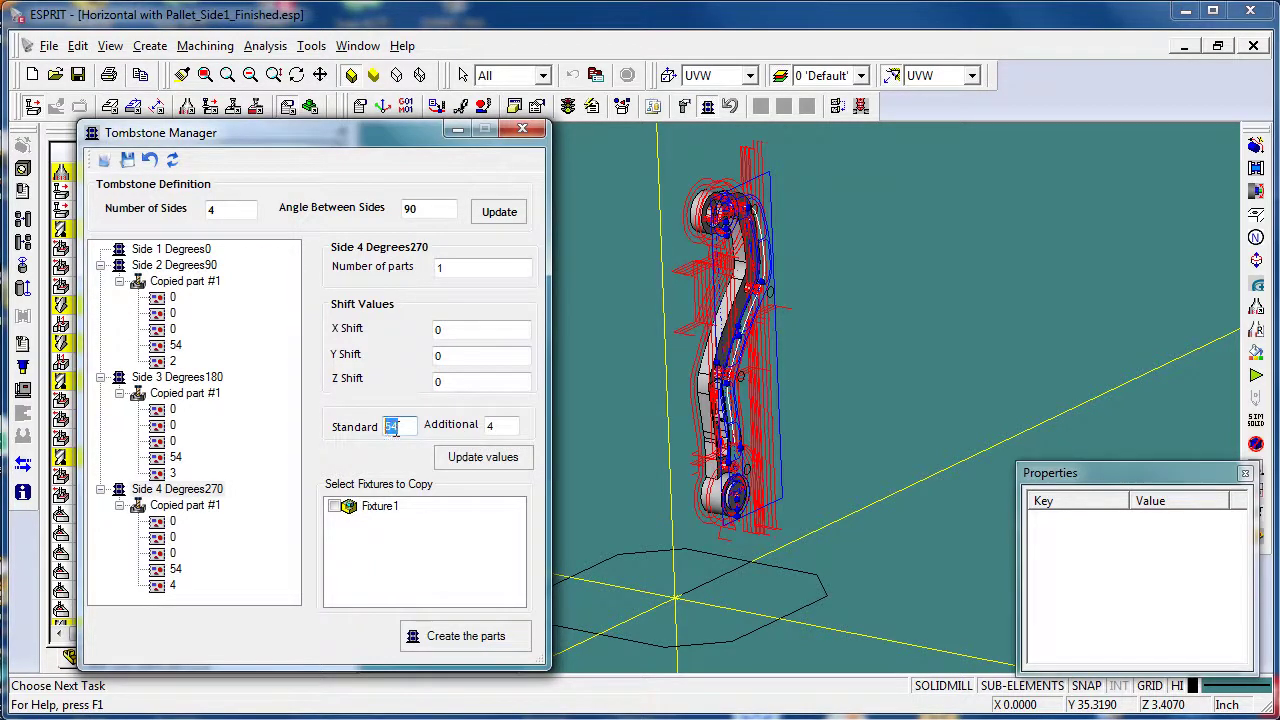
double_click(491, 426)
double_click(400, 427)
double_click(492, 426)
left_click(470, 640)
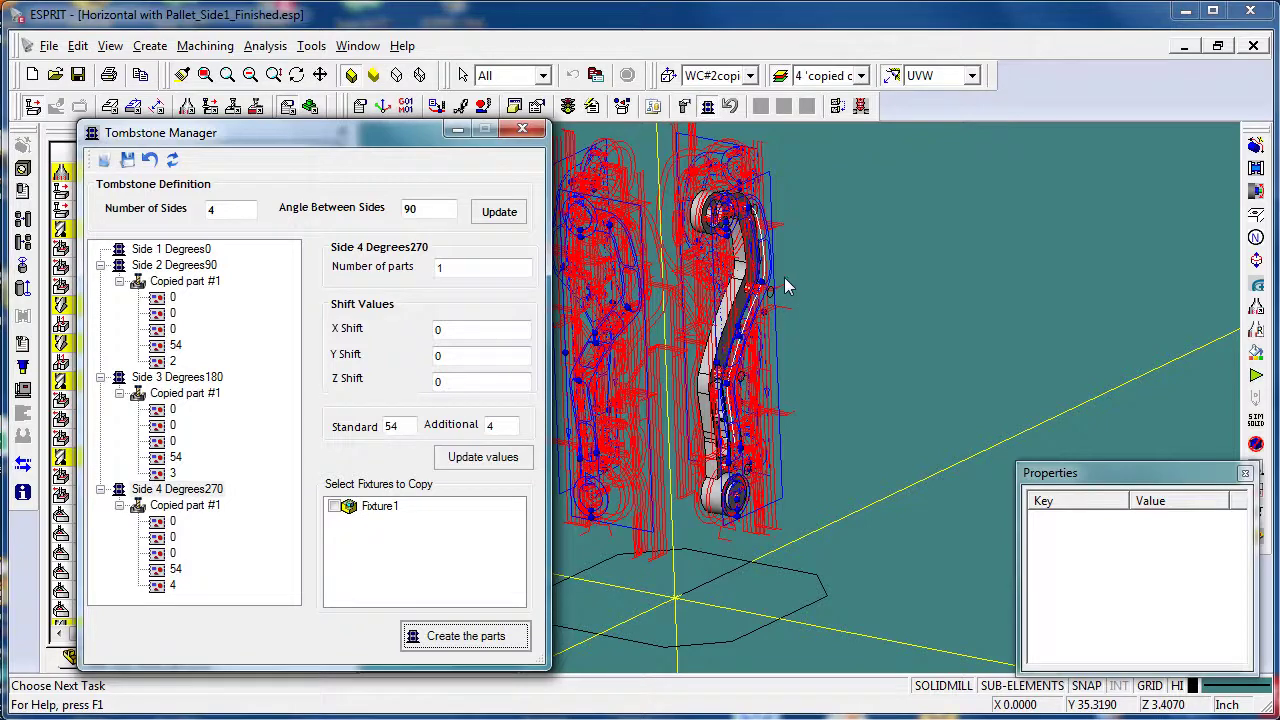
Close Tombstone Manager and compare the original Face Rough with copied Face Rough operation 34
left_click(521, 133)
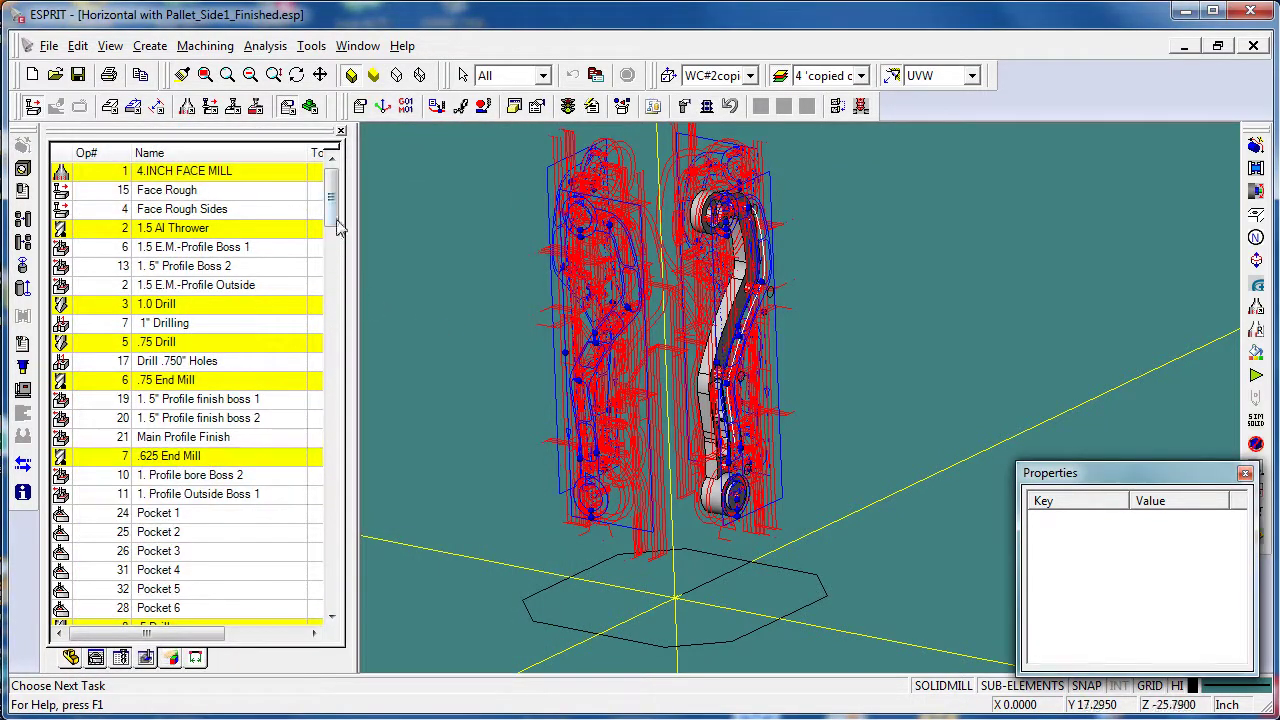
left_click(224, 192)
scroll(331, 262, "down", 4)
scroll(331, 262, "down", 2)
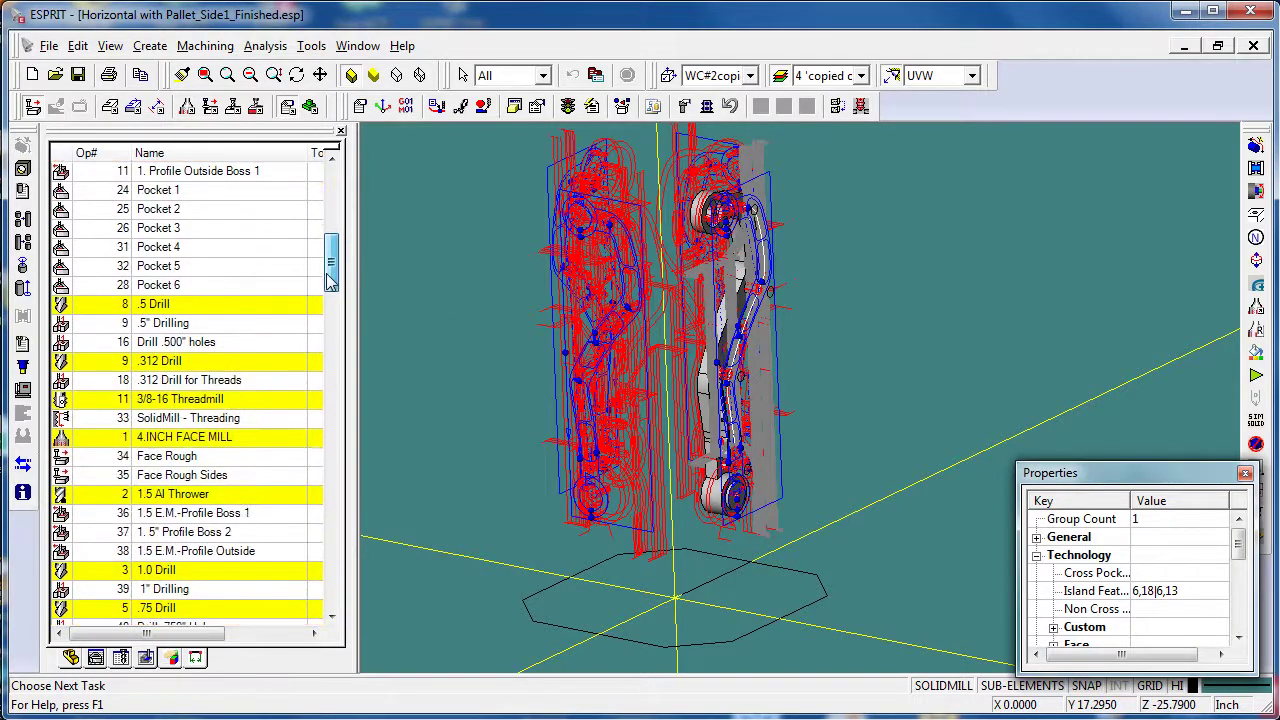
left_click(205, 460)
left_click_drag(337, 280, 338, 178)
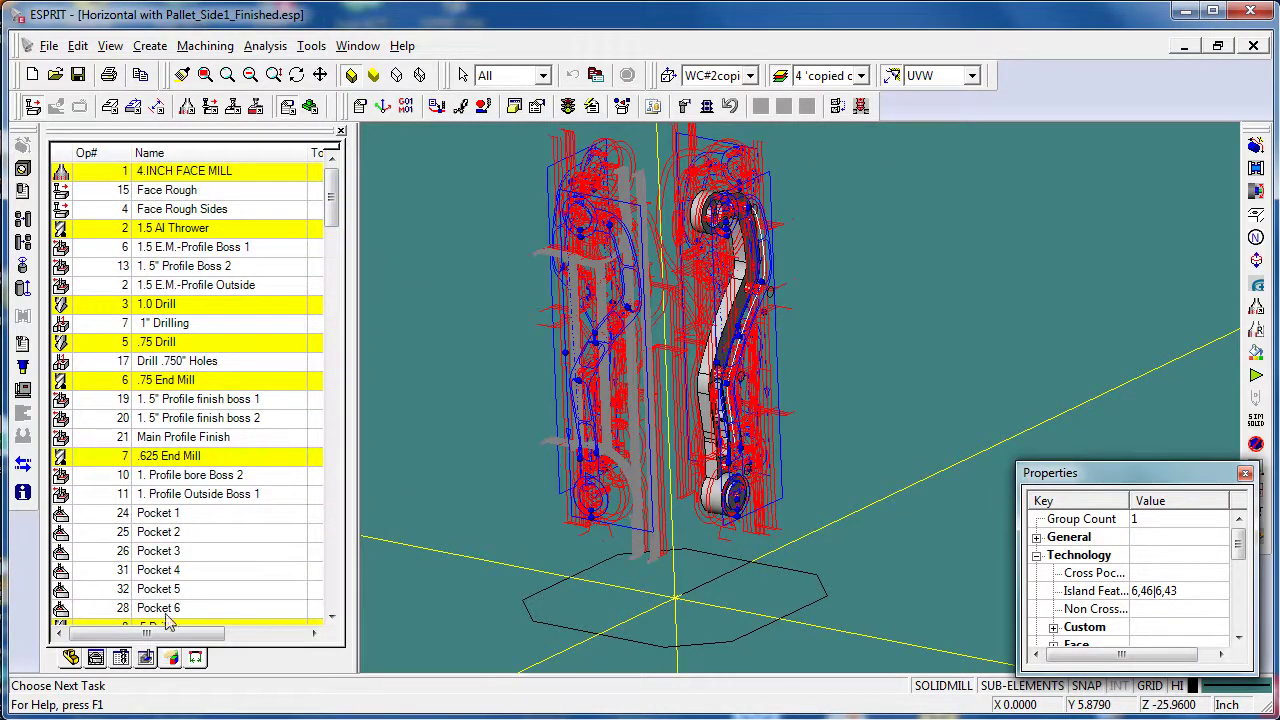
In the Features tree, inspect the Side #2, #3, #4 and original XYZ part features
left_click(96, 658)
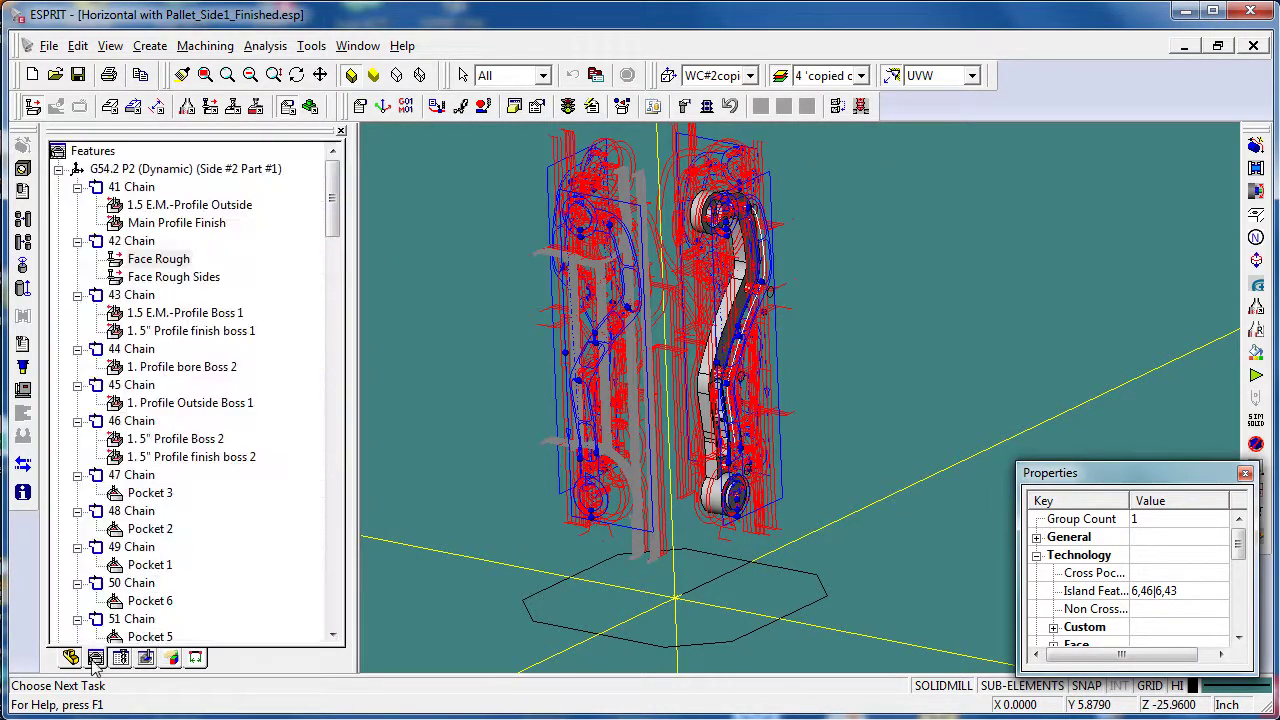
left_click(143, 171)
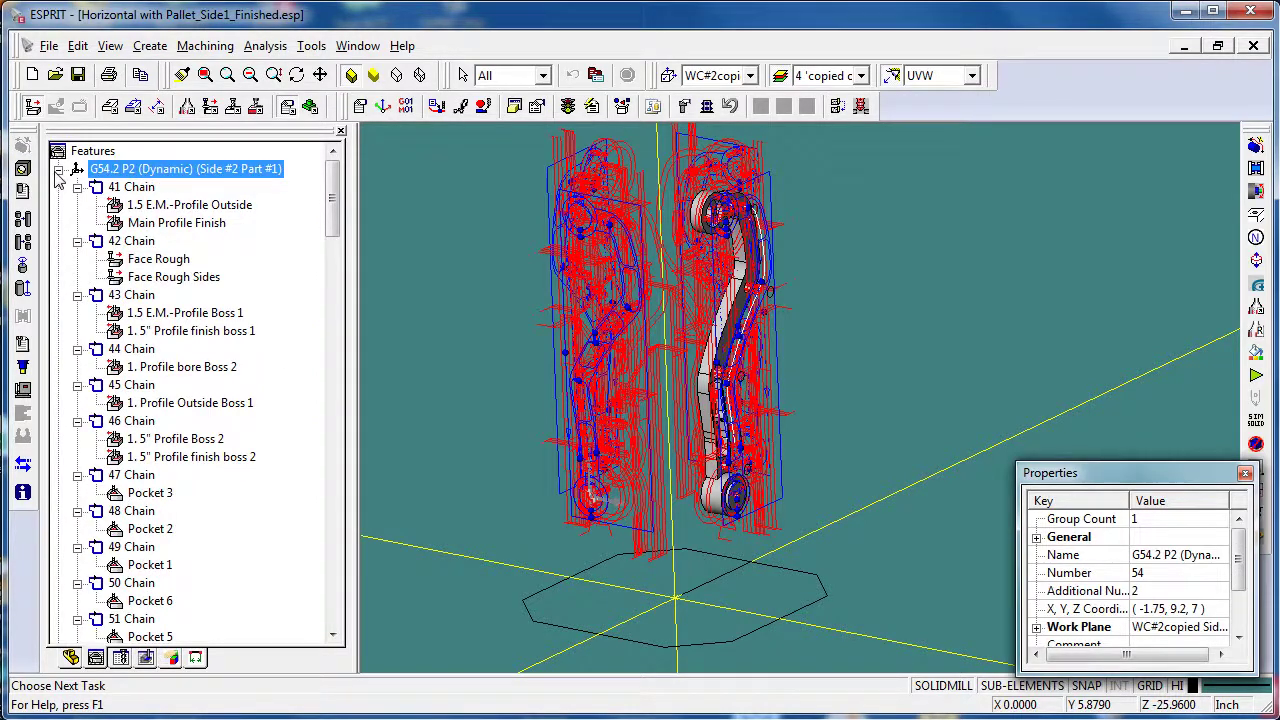
left_click(58, 169)
left_click(124, 189)
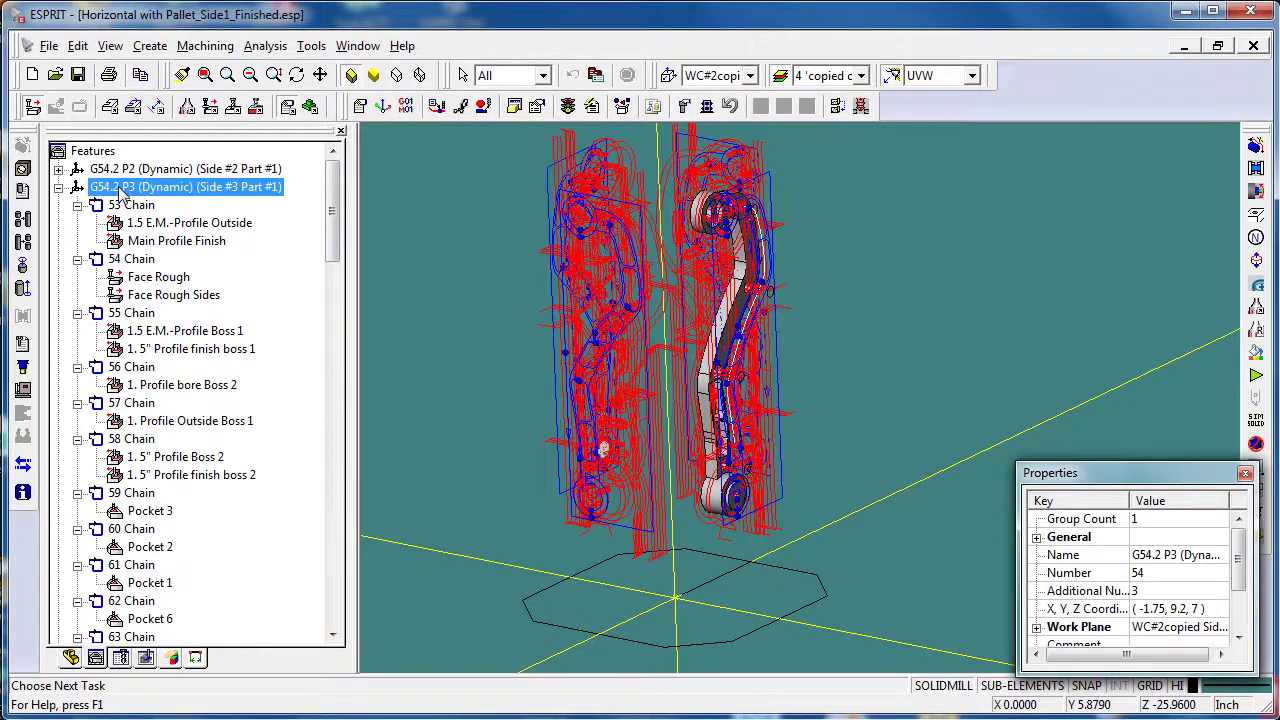
left_click(58, 187)
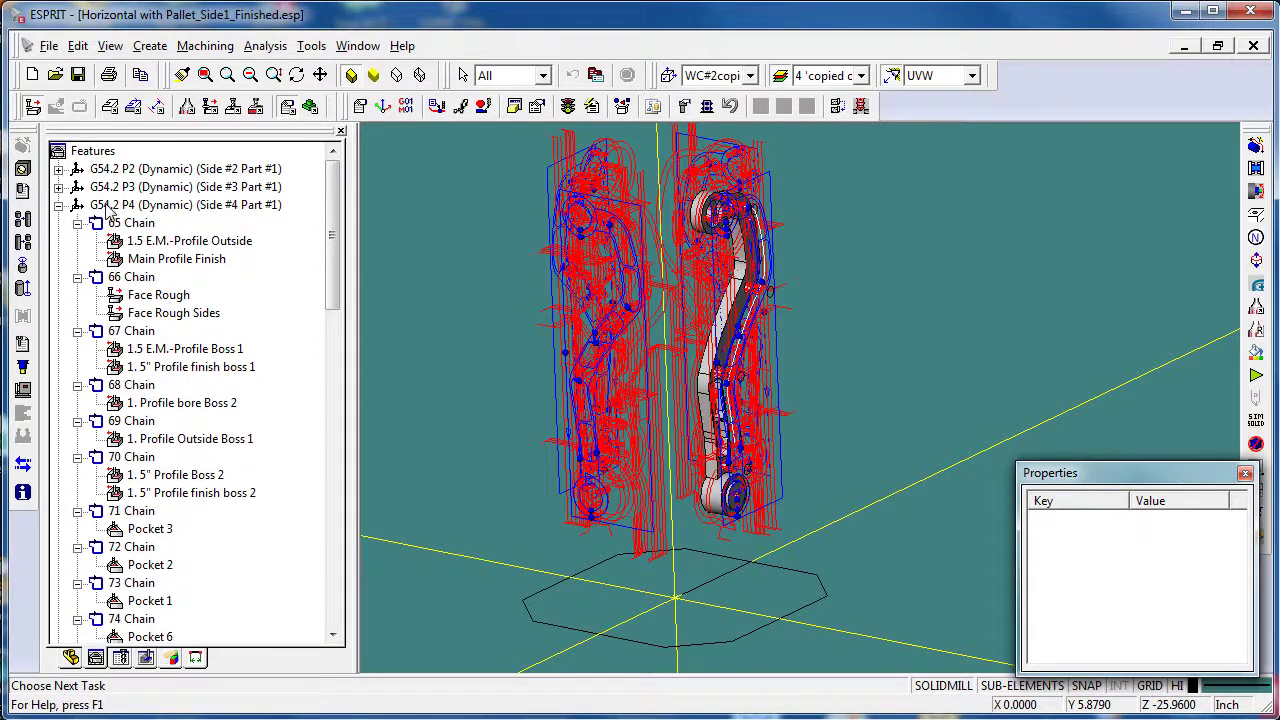
left_click(108, 205)
left_click(58, 205)
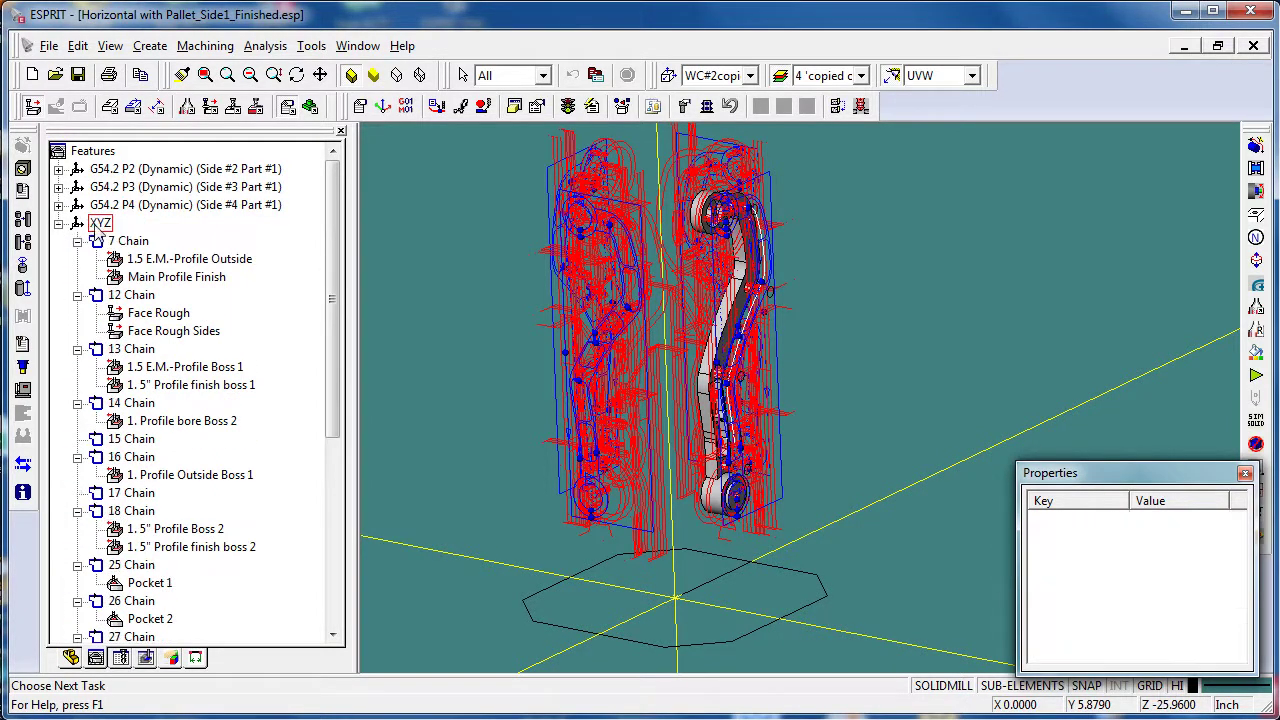
left_click(101, 224)
scroll(336, 205, "down", 1)
Select every operation in the operations list
scroll(336, 203, "up", 1)
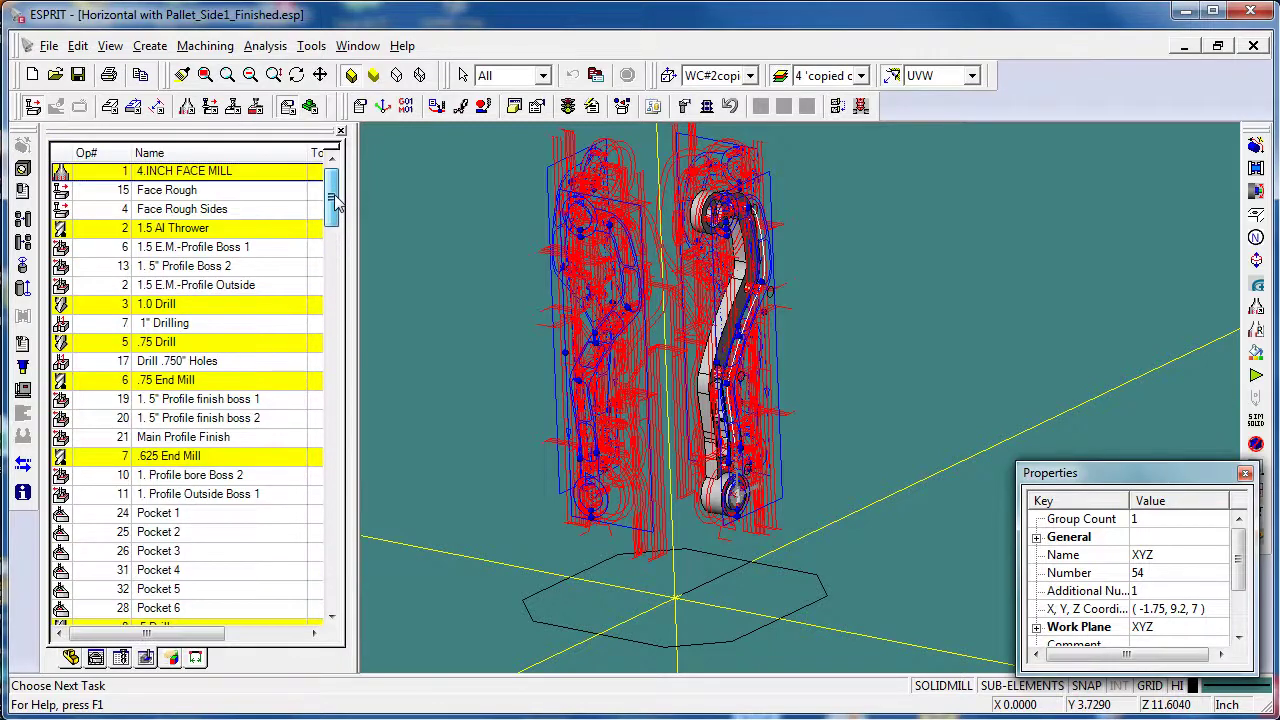
left_click(209, 213)
right_click(209, 213)
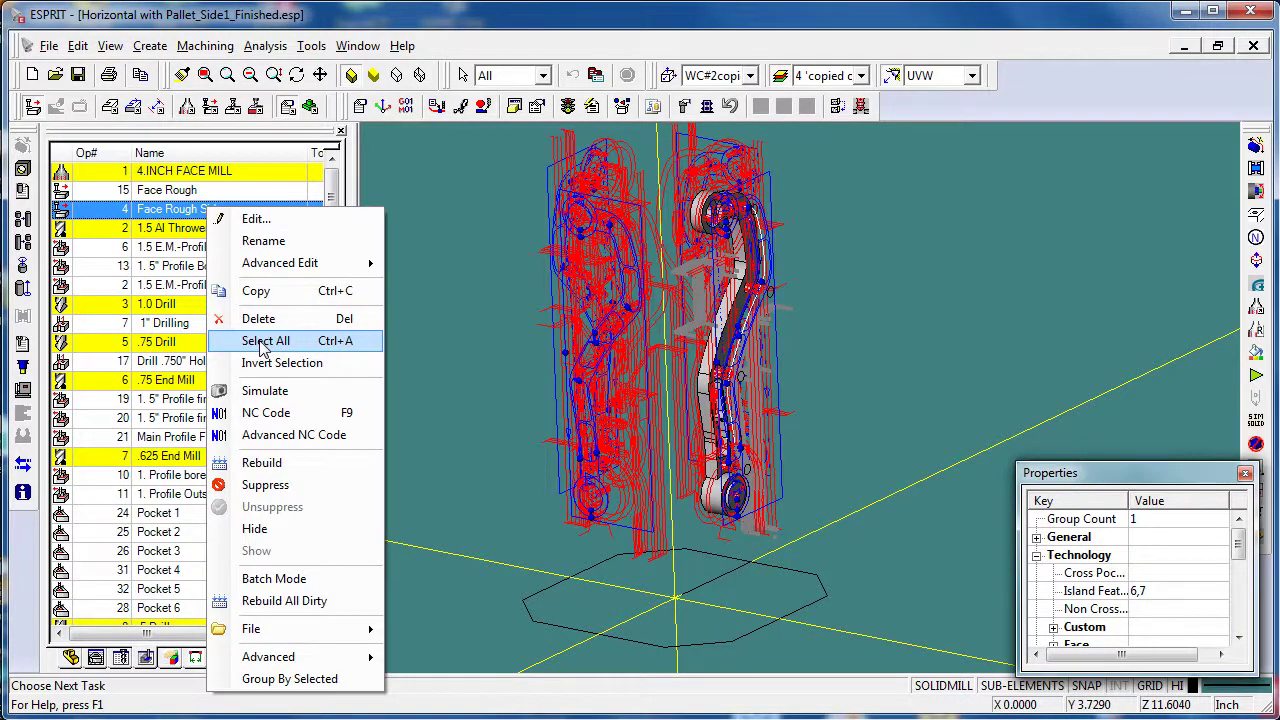
left_click(264, 342)
Sort the operations by Tool# then WC#, both ascending, and apply
right_click(221, 170)
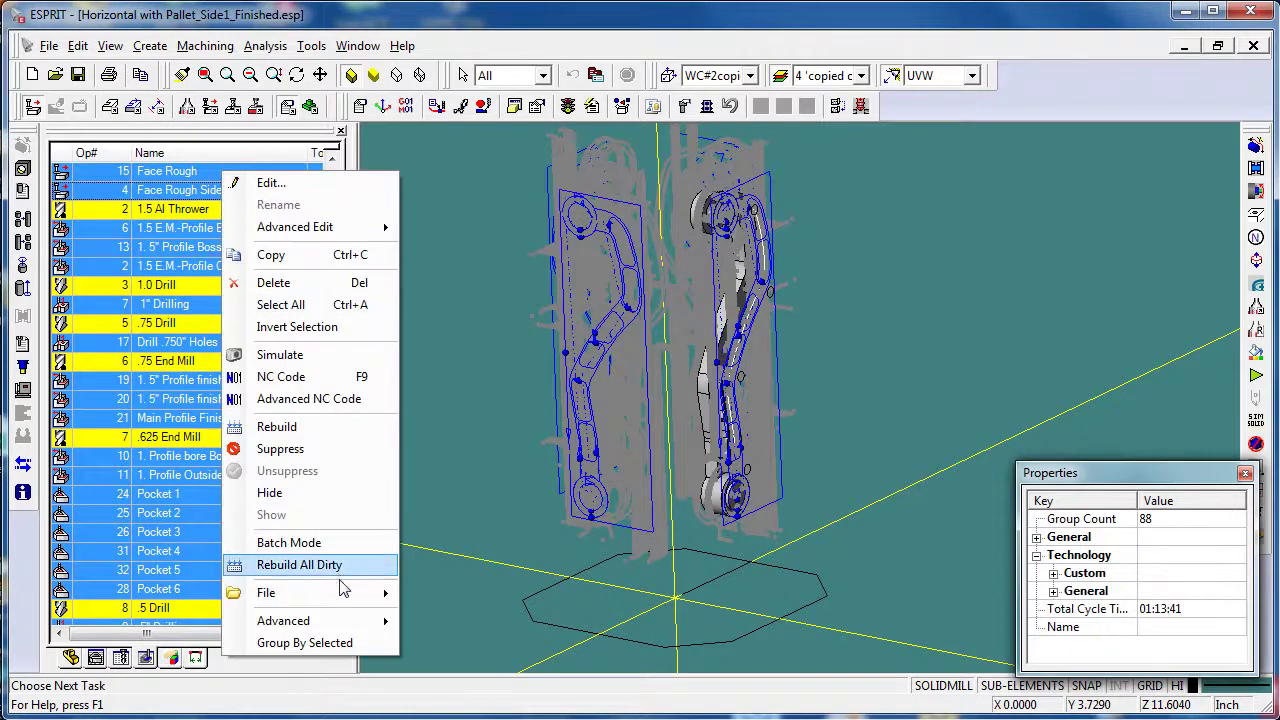
mouse_move(358, 624)
left_click(458, 624)
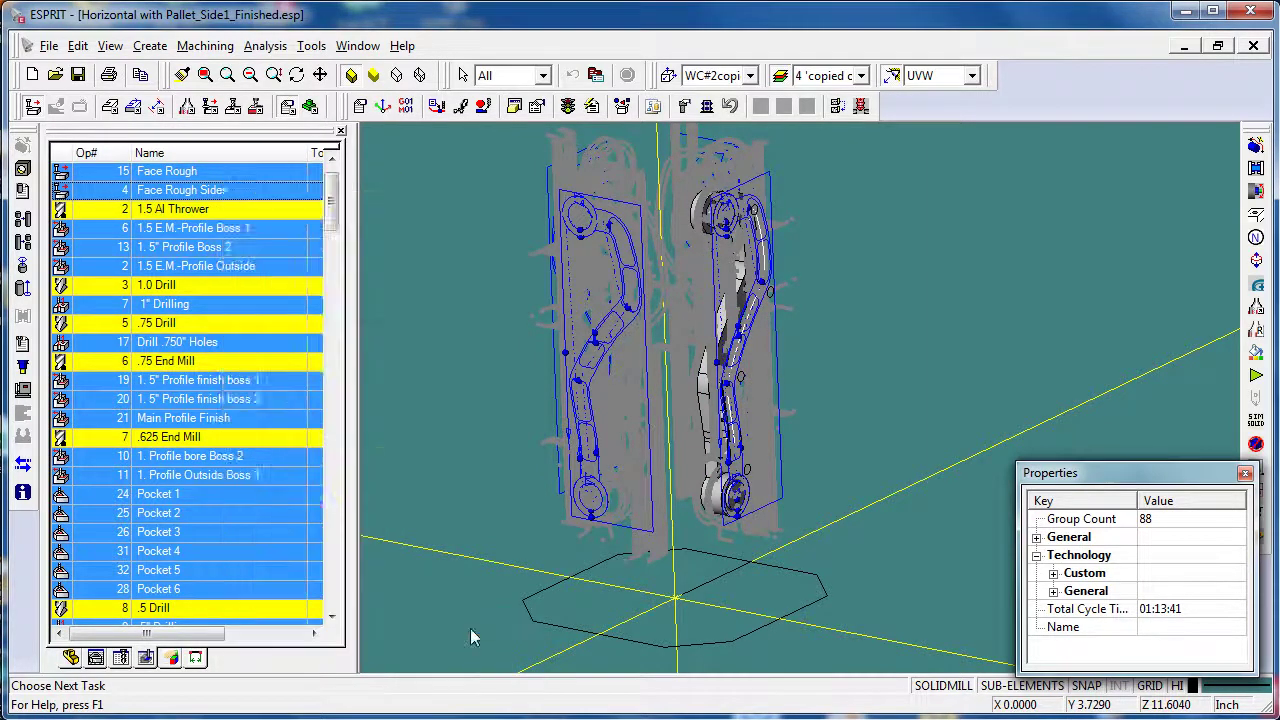
mouse_move(360, 111)
left_mouse_down()
mouse_move(435, 134)
mouse_move(346, 132)
left_mouse_up()
left_click(227, 254)
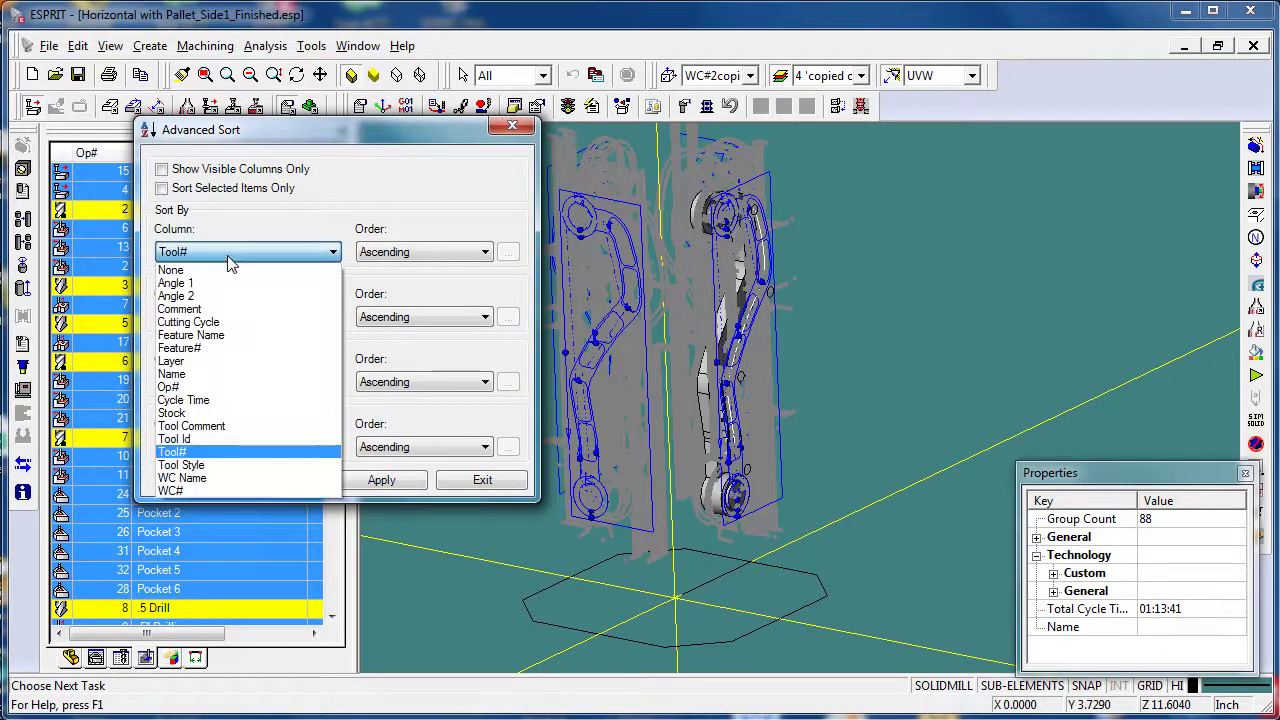
left_click(190, 453)
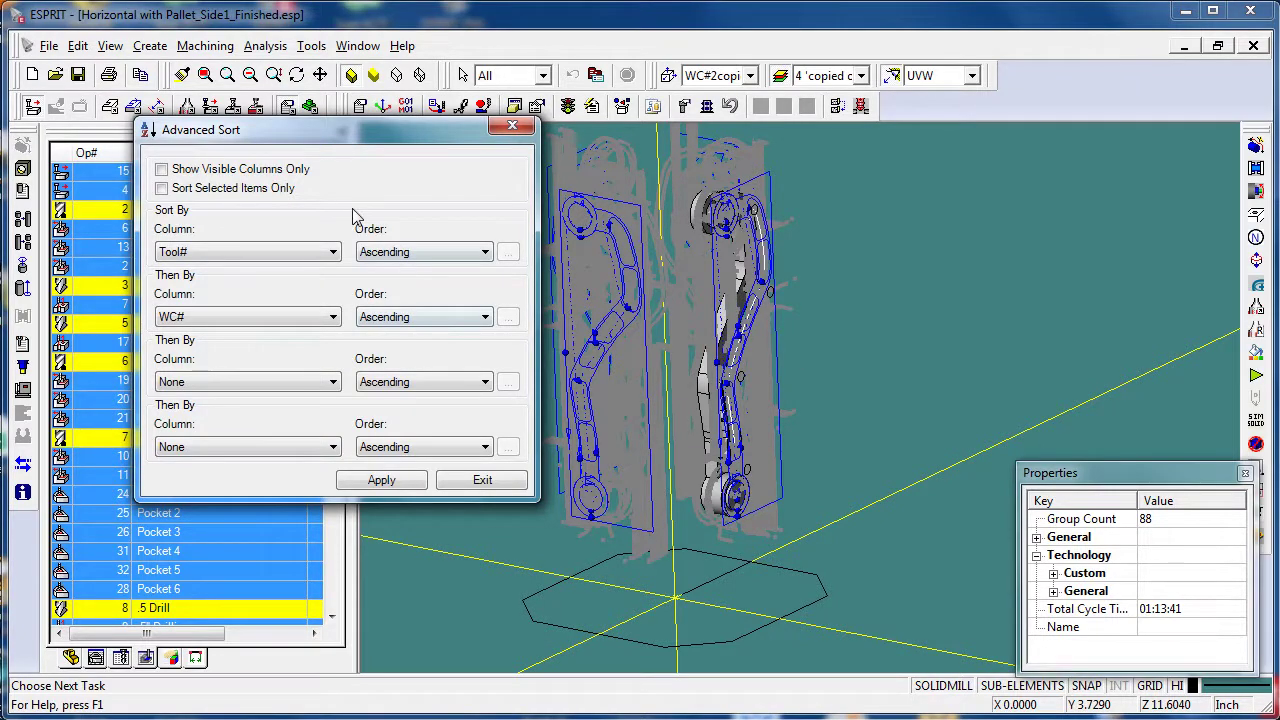
left_click(488, 258)
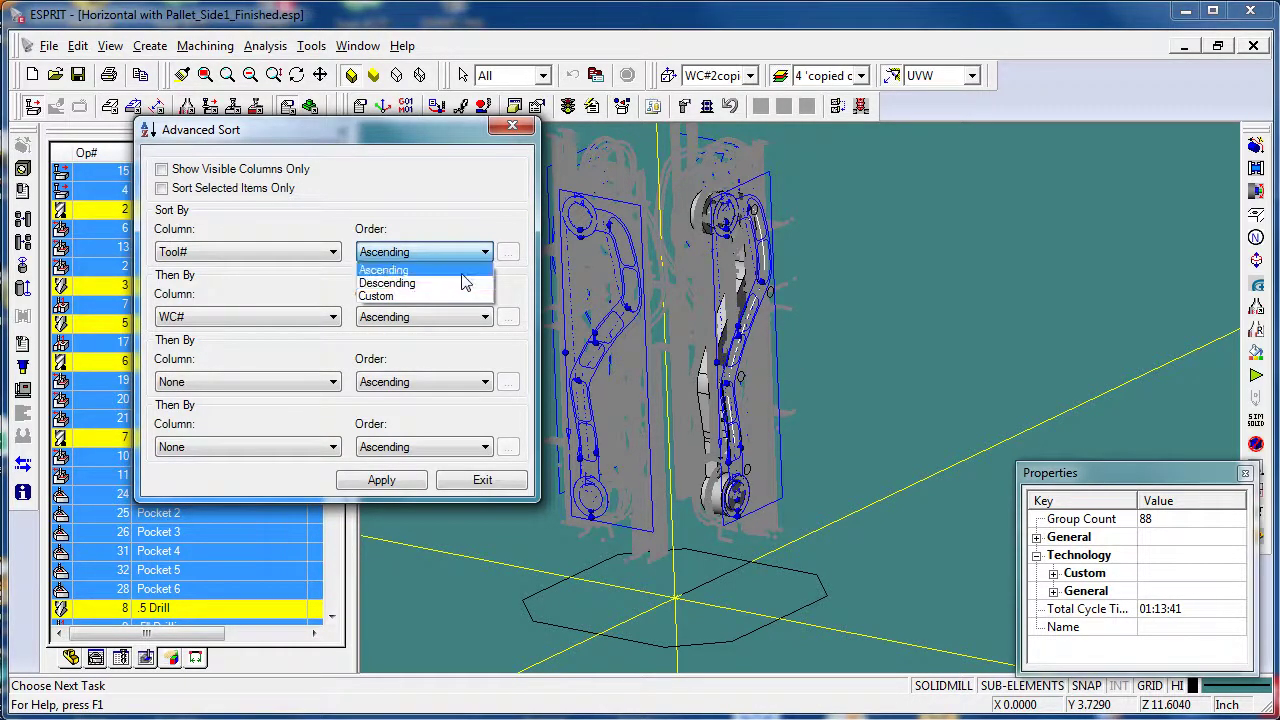
left_click(463, 274)
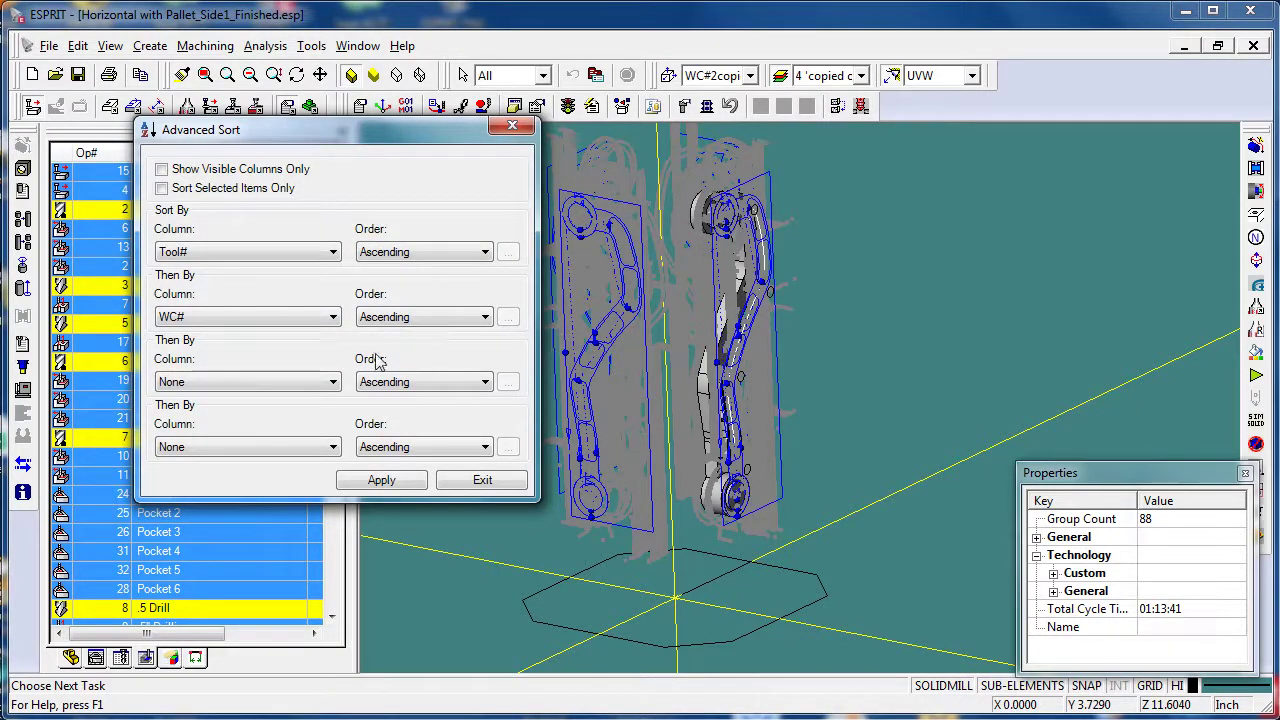
left_click(381, 481)
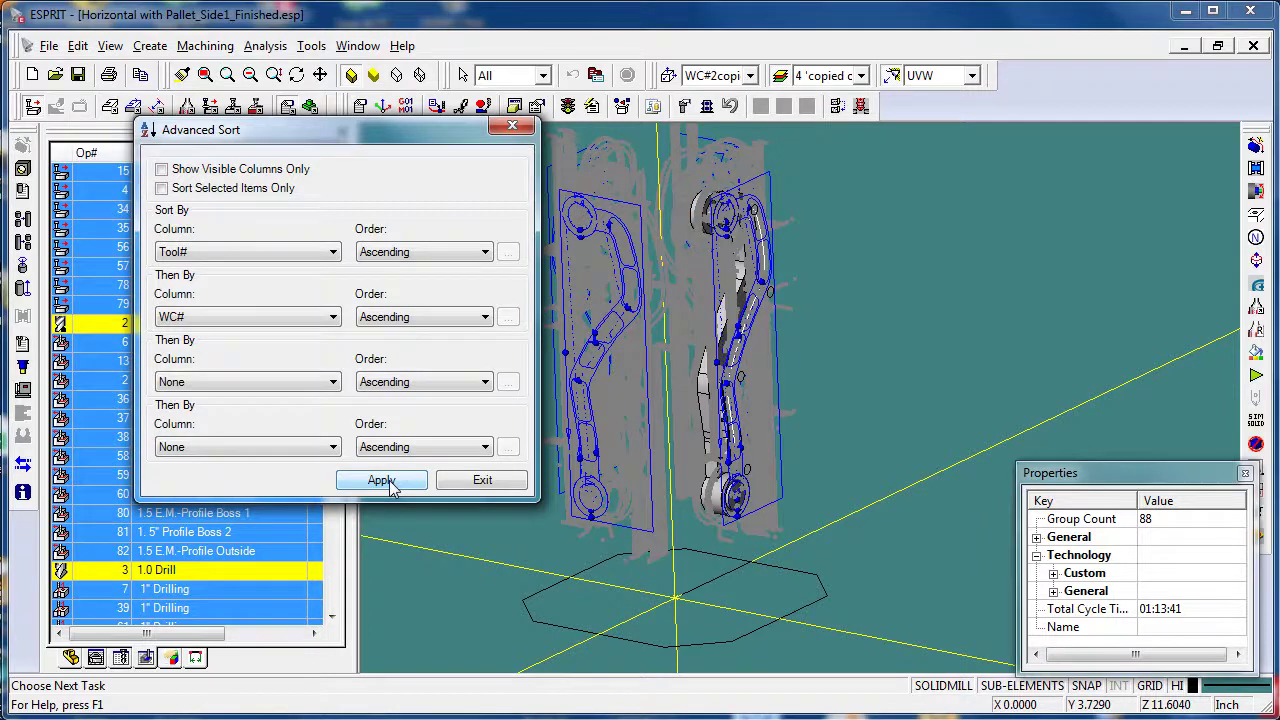
left_click(483, 481)
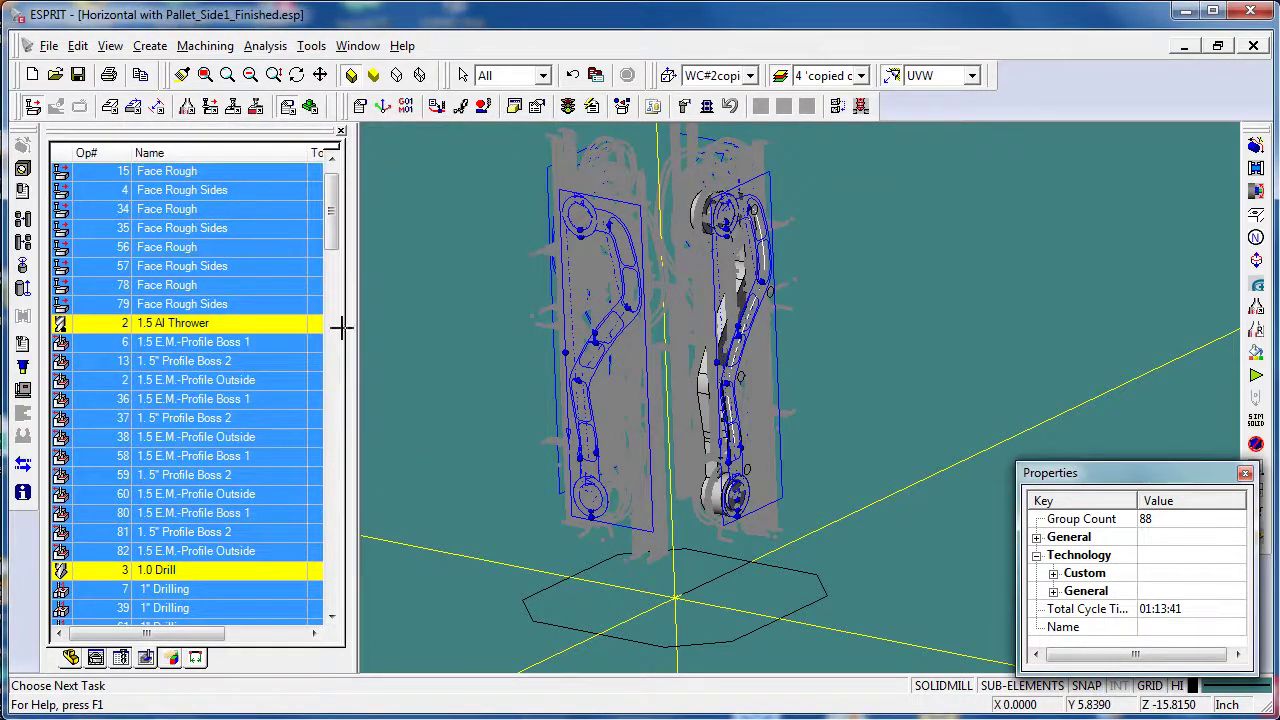
Check that the Face Rough operations from all sides (34, 56, 78) now sit together
scroll(338, 253, "up", 1)
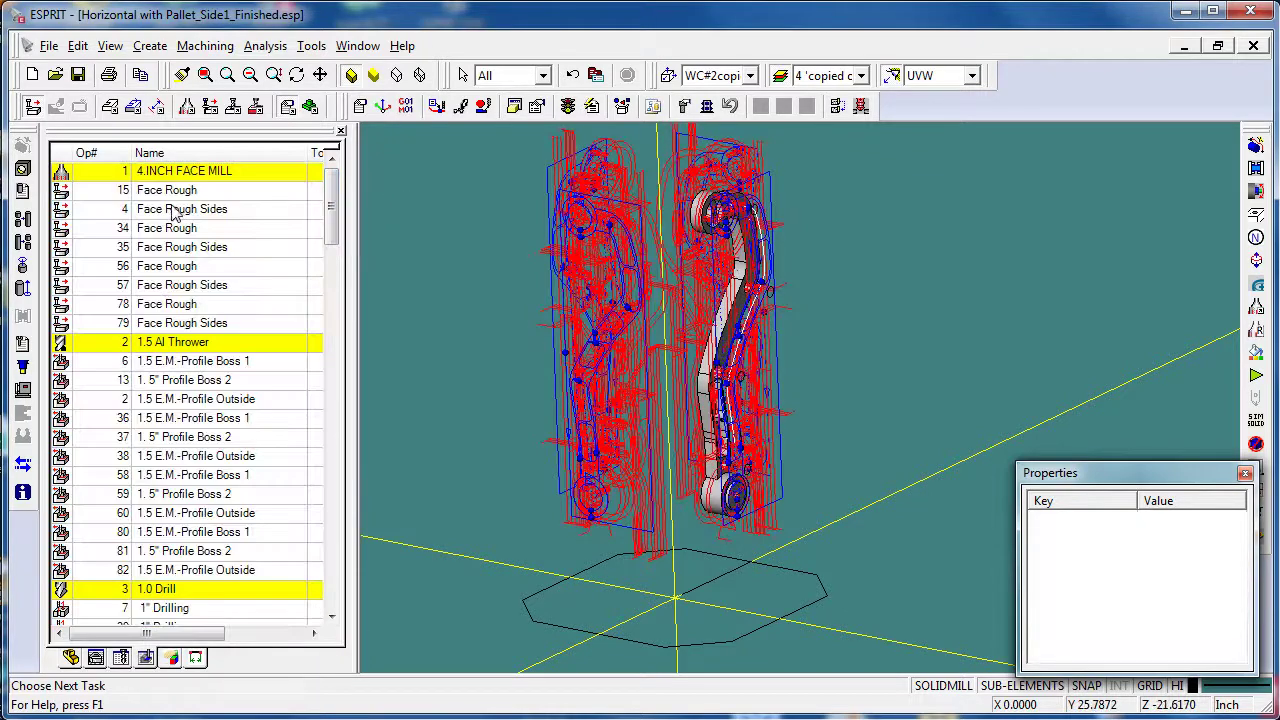
left_click(172, 194)
left_click(184, 230)
left_click(186, 266)
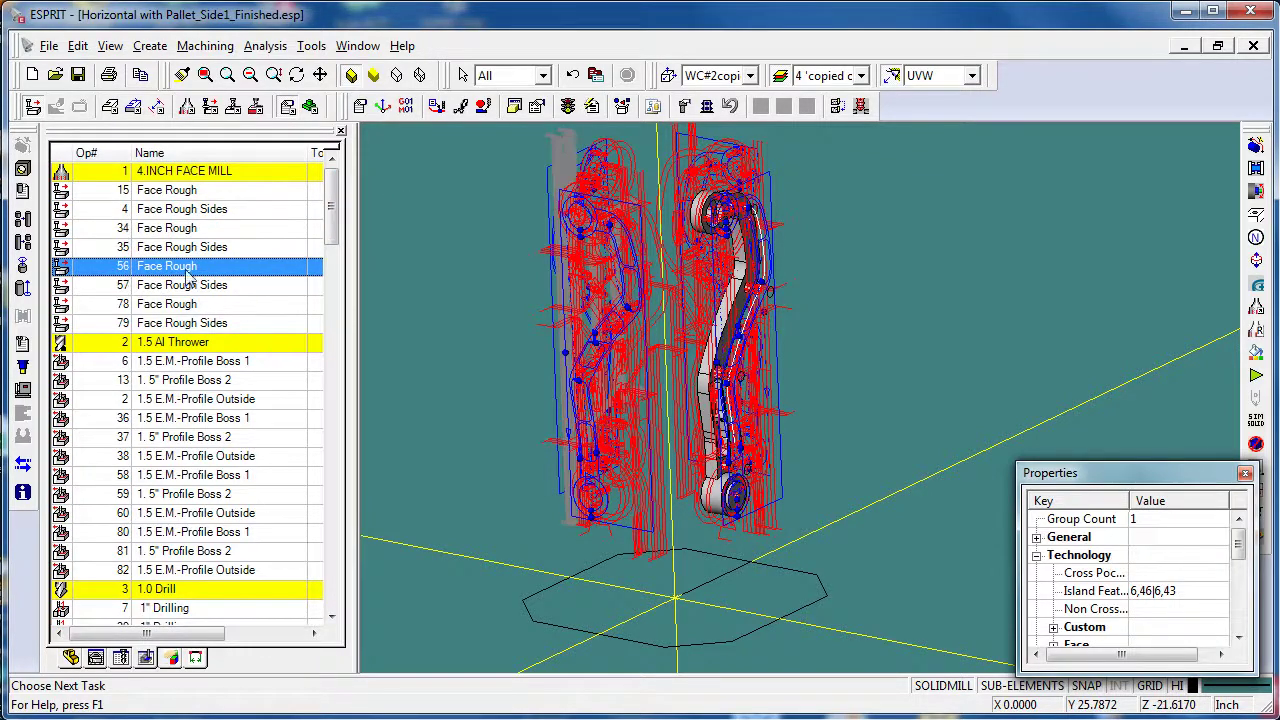
left_click(196, 309)
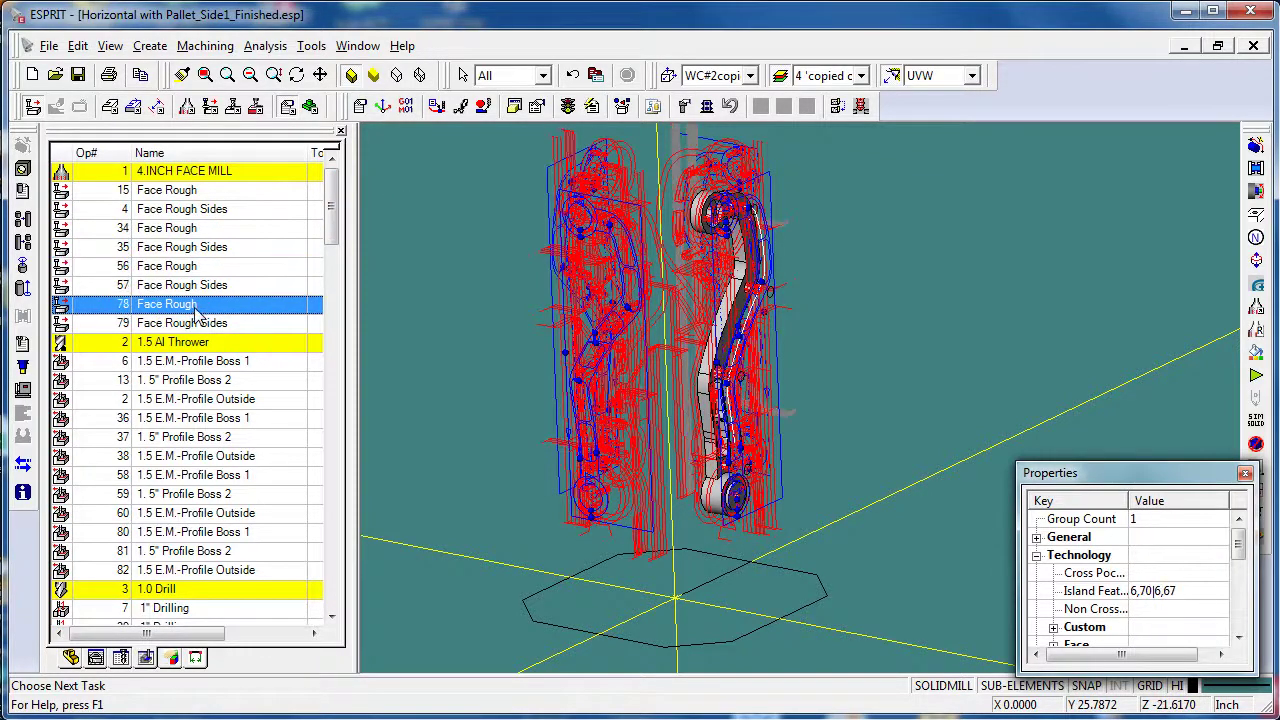
Check the grouped Face Rough Sides operations (4, 35, 57, 79) and show the simulation playback toolbar
left_click(199, 211)
left_click(197, 250)
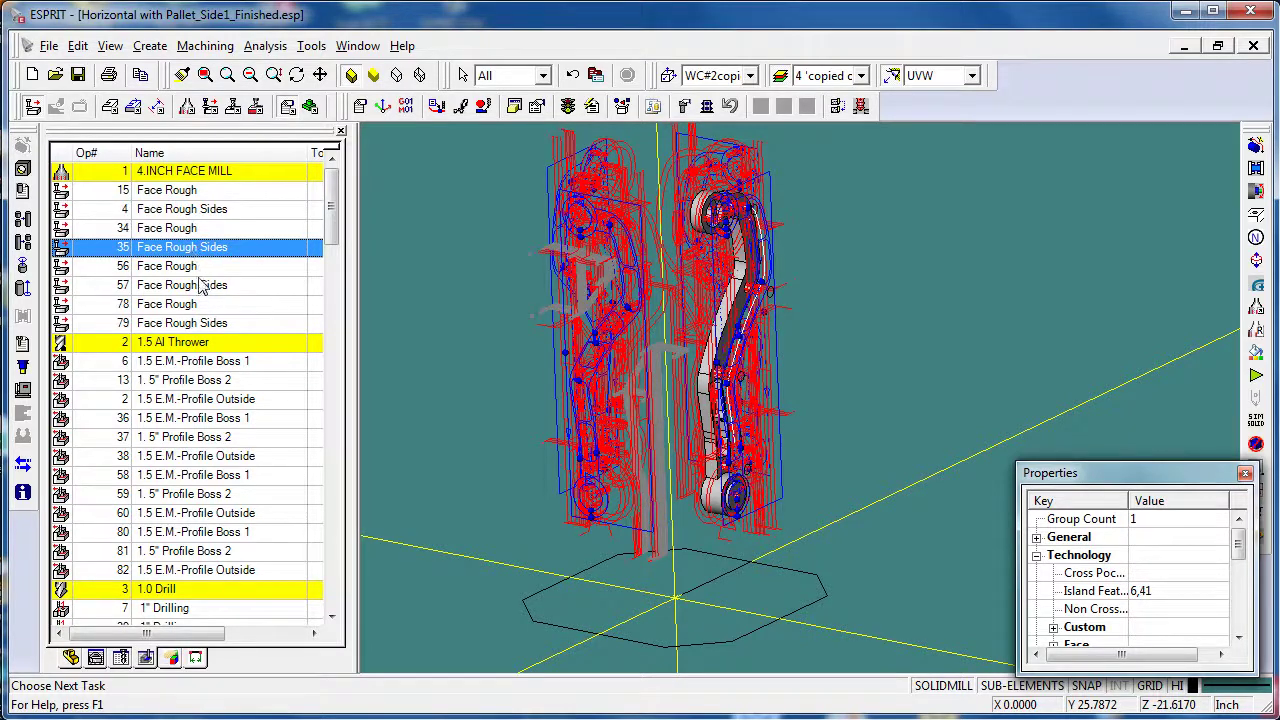
left_click(200, 285)
left_click(200, 324)
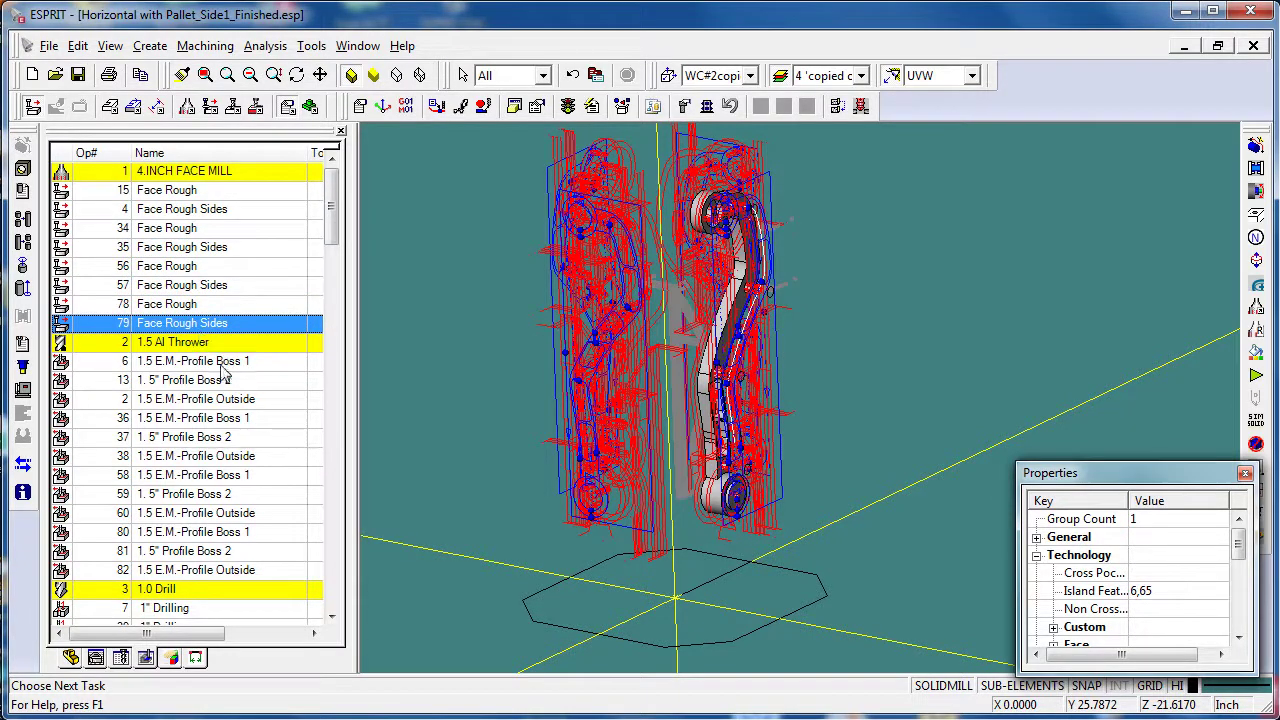
scroll(224, 543, "down", 1)
scroll(224, 543, "up", 1)
left_click(310, 106)
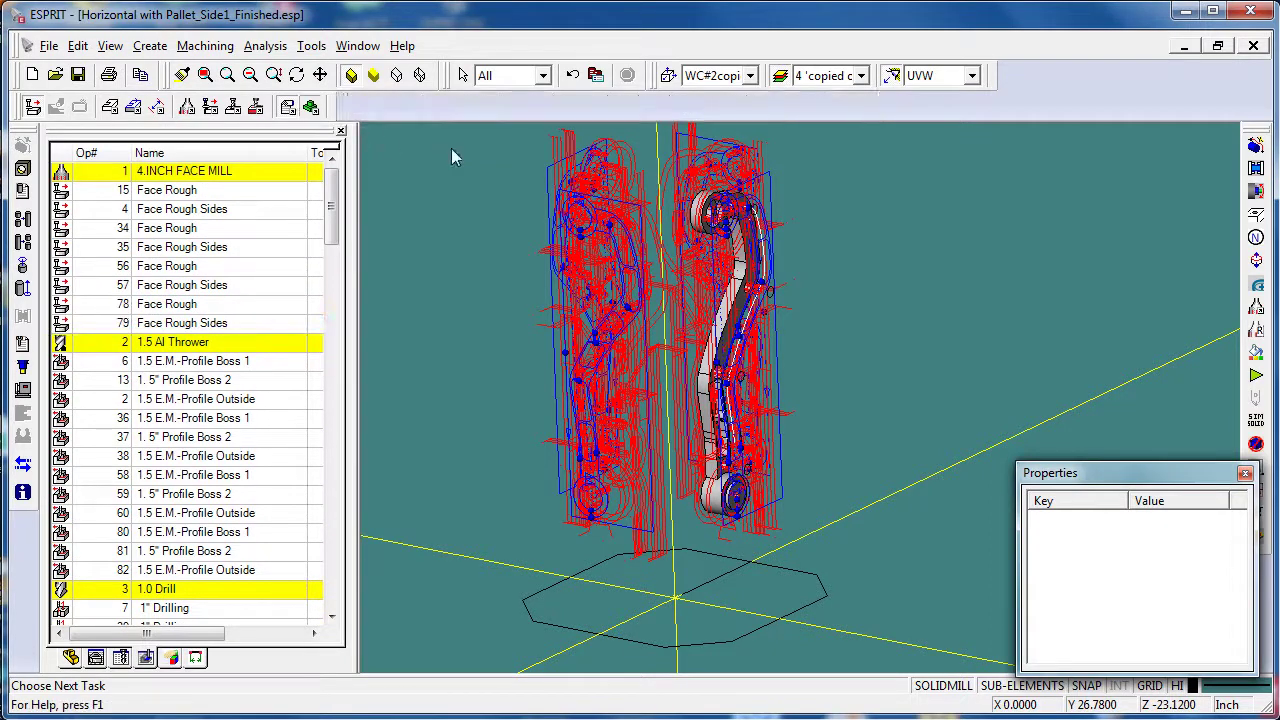
Load and play the solid tombstone simulation, adjusting the Blocks step value in Simulation Parameters
left_click(430, 107)
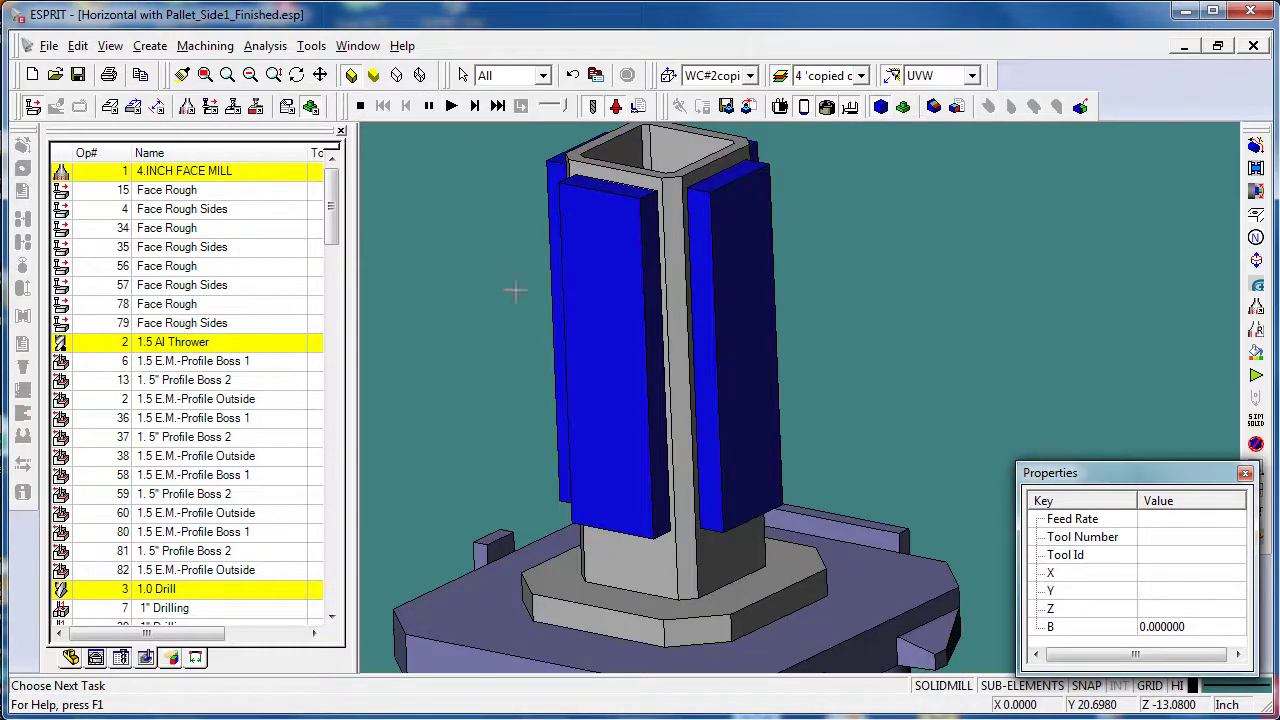
left_click(451, 107)
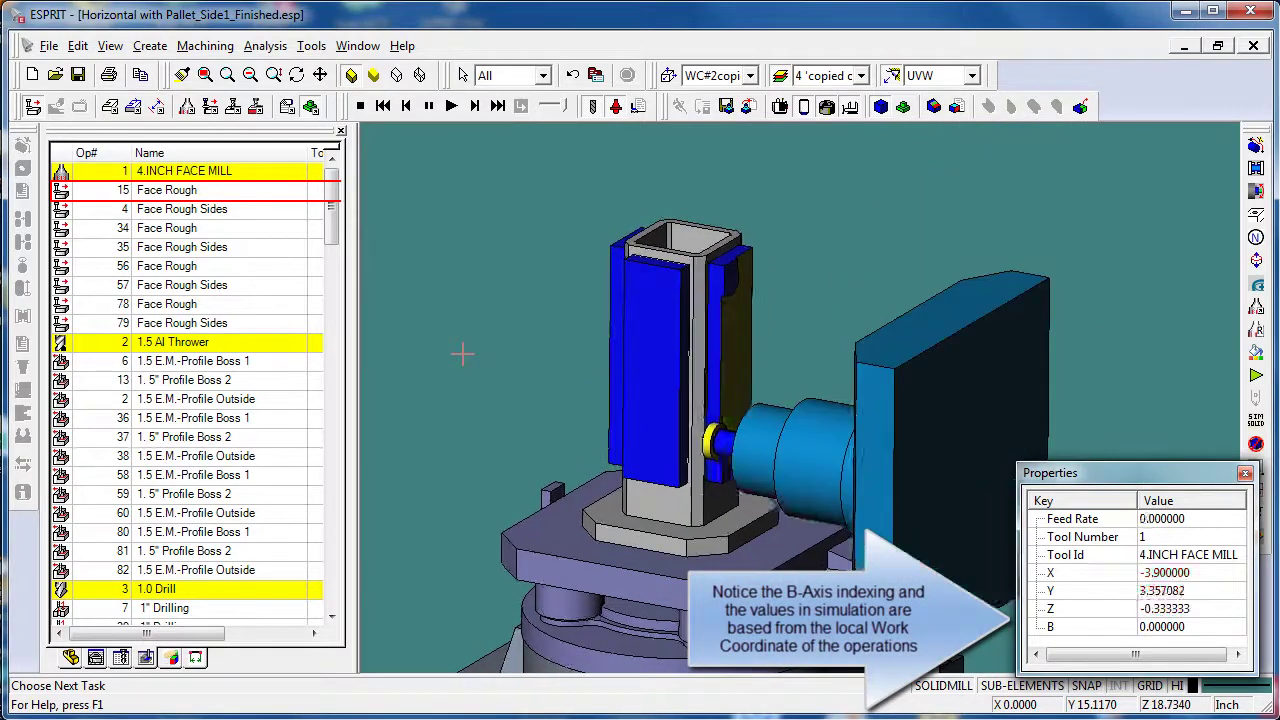
left_click(639, 106)
double_click(819, 217)
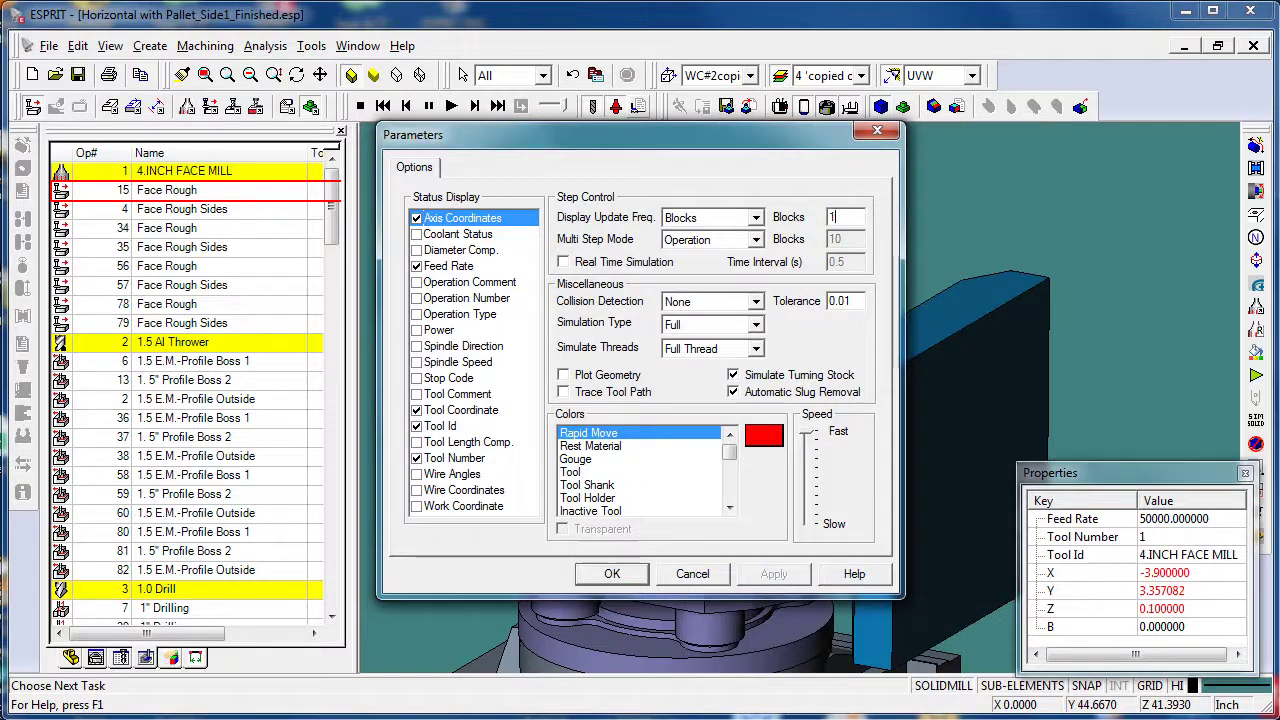
key("Return")
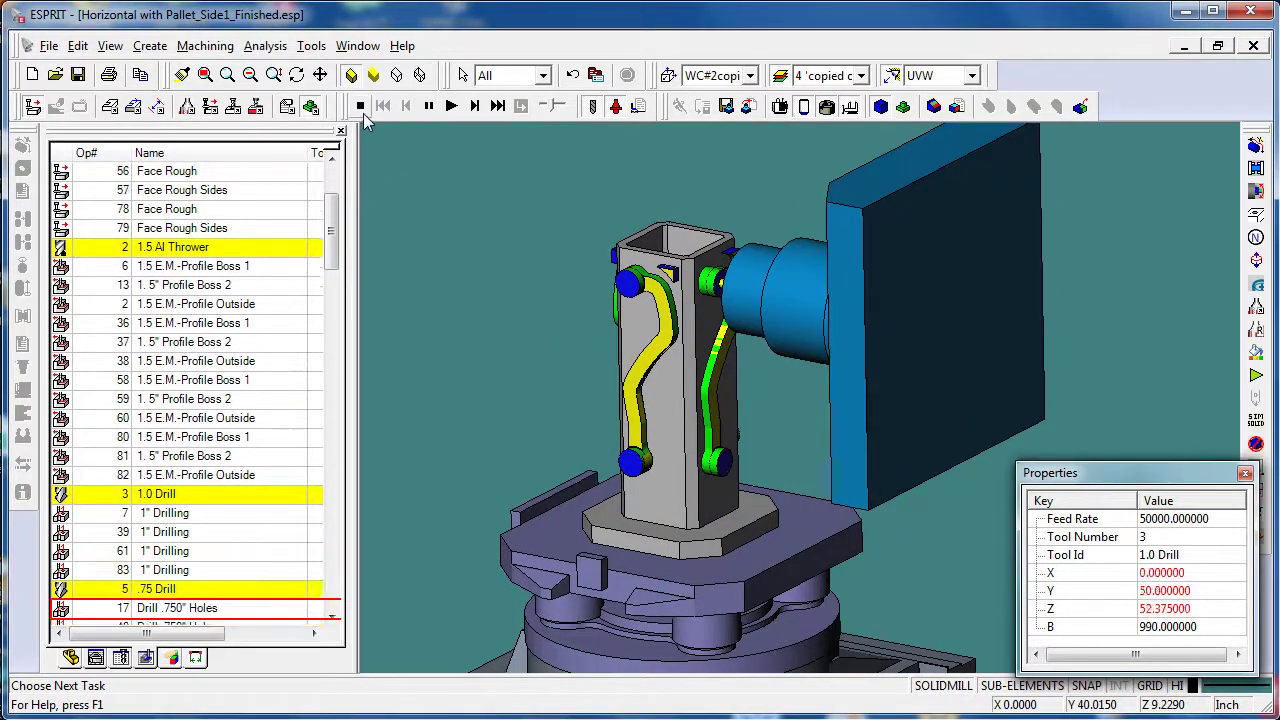
scroll(640, 348, "down", 3)
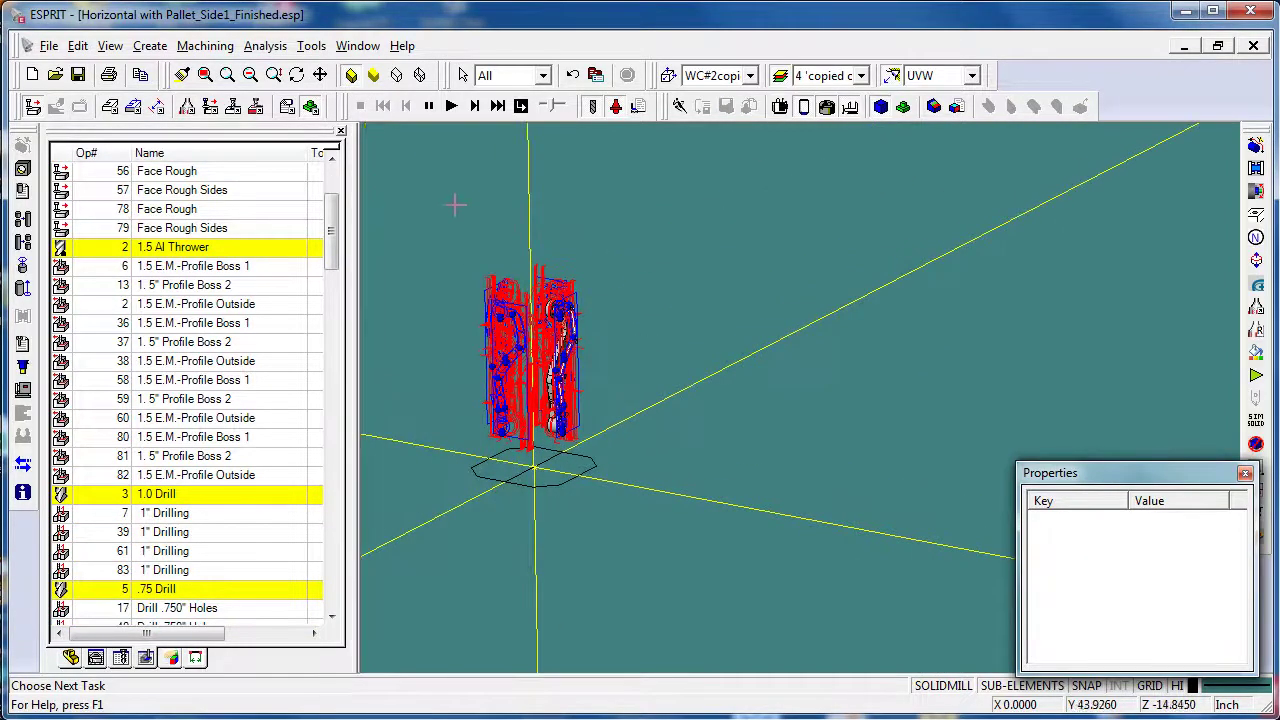
Pan the toolpath model and post NC code, opening the Main and SUBS program files
middle_click_drag(456, 272, 515, 288)
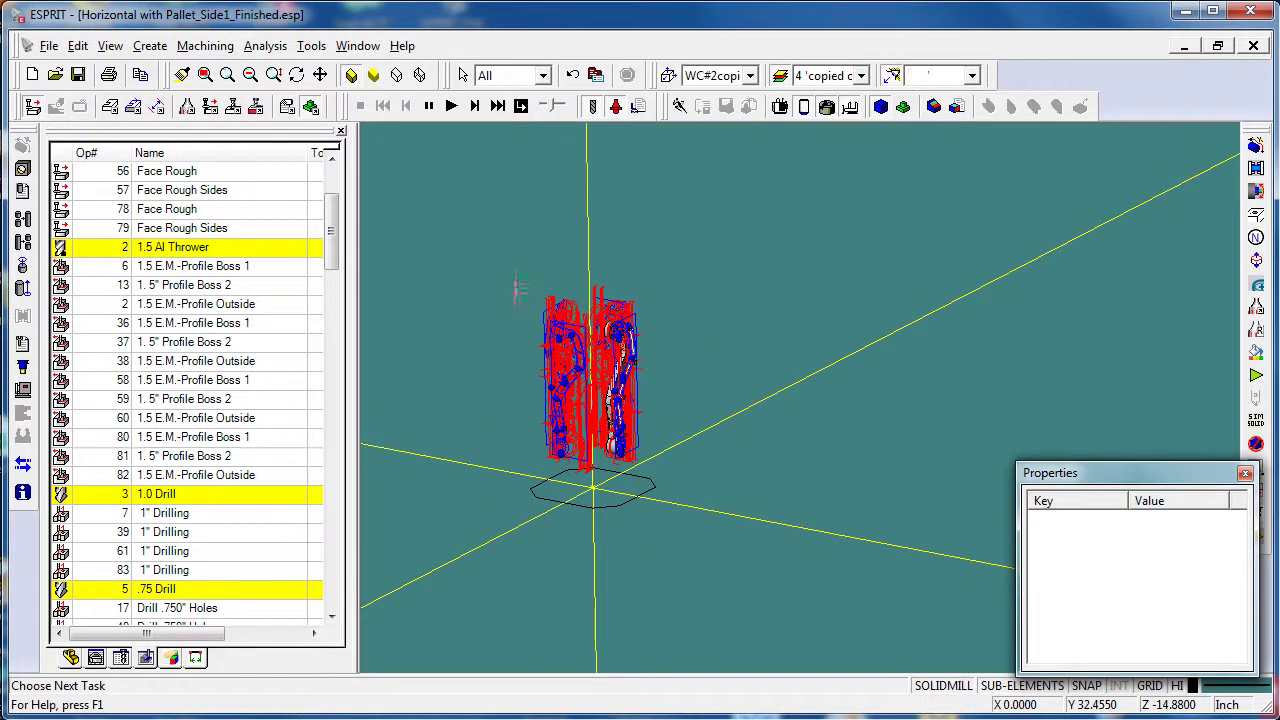
left_click(288, 107)
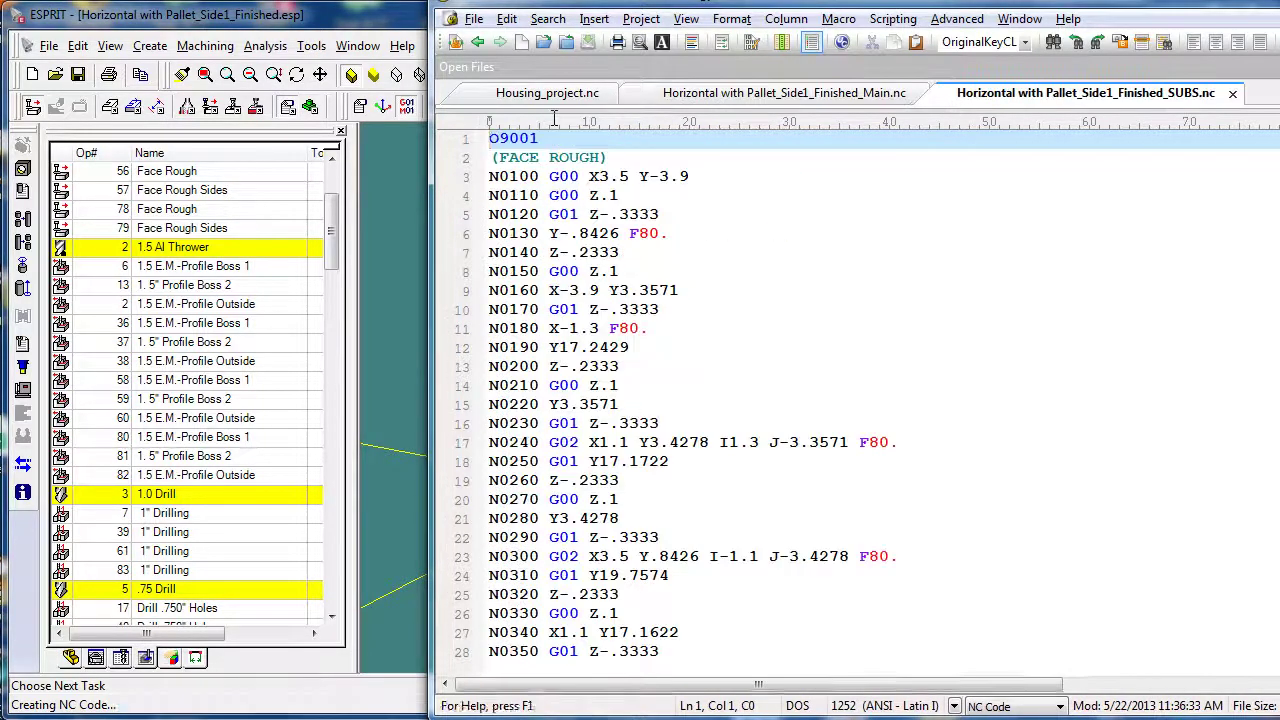
Close the unrelated Housing_project.nc file and reposition the UltraEdit window over ESPRIT
left_click(593, 95)
left_click(610, 93)
left_click_drag(729, 5, 503, 6)
In Main.nc, highlight the M98 P9001 and M98 P9002 subprogram calls
left_click(330, 100)
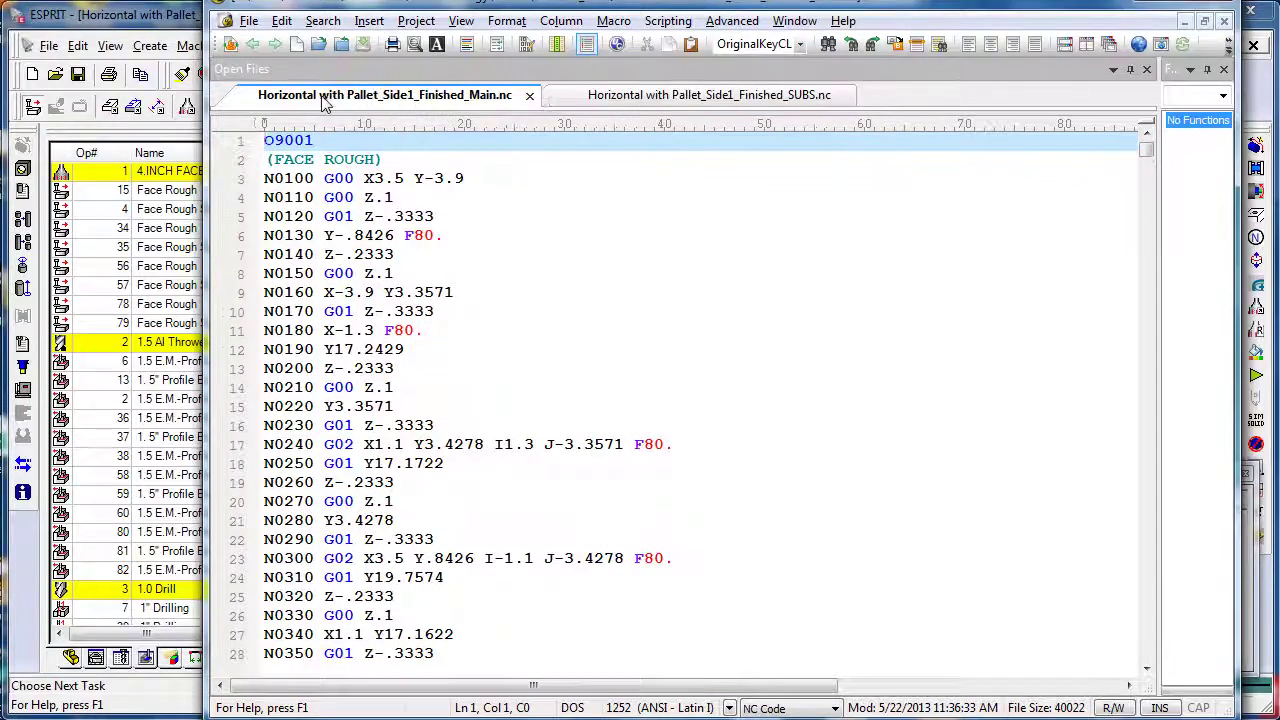
left_click_drag(348, 292, 257, 292)
left_click_drag(348, 369, 260, 370)
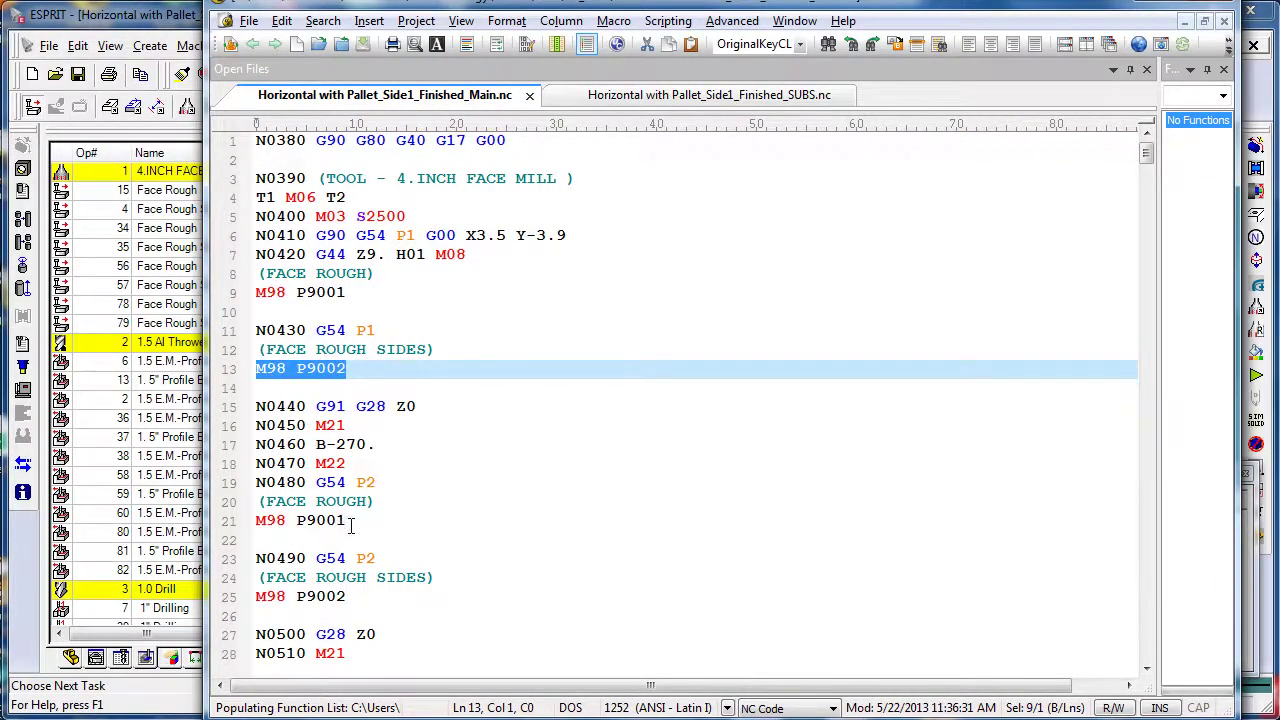
left_click_drag(348, 520, 257, 520)
left_click_drag(1148, 160, 1150, 183)
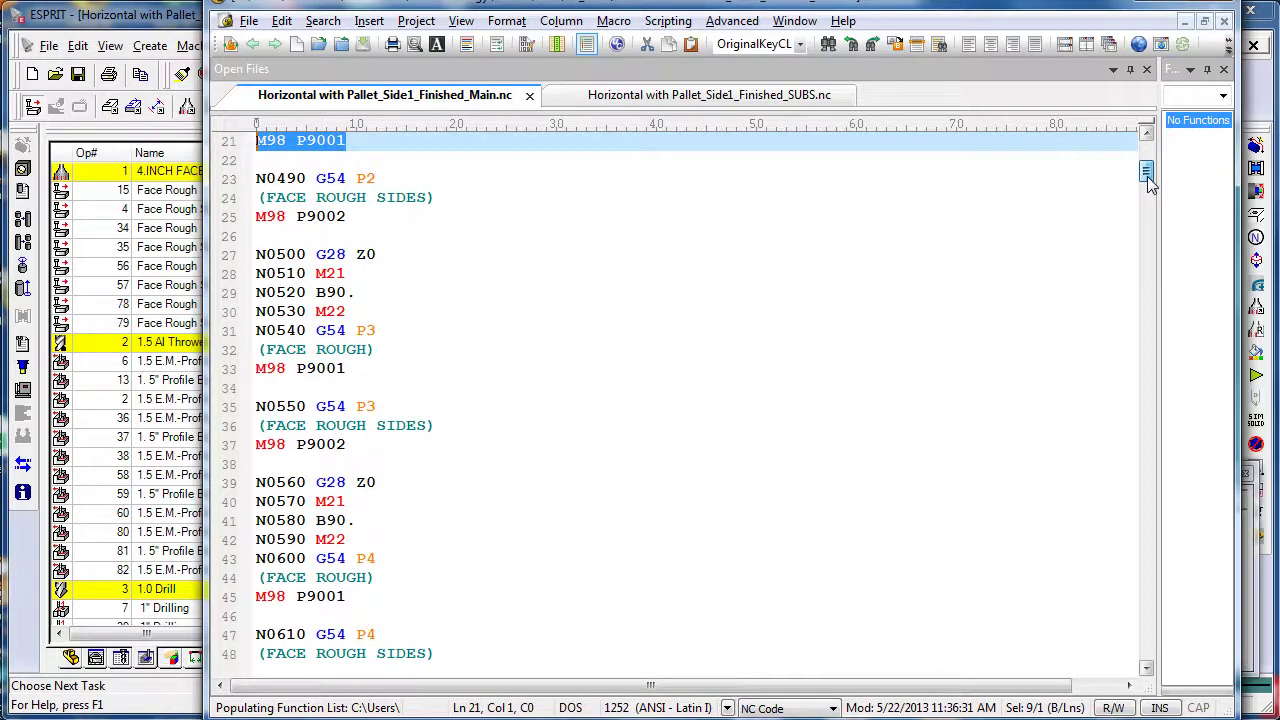
Compare SUBS.nc's O9001 with the M98 P9002 call on line 25 of Main.nc
key("ctrl+Tab")
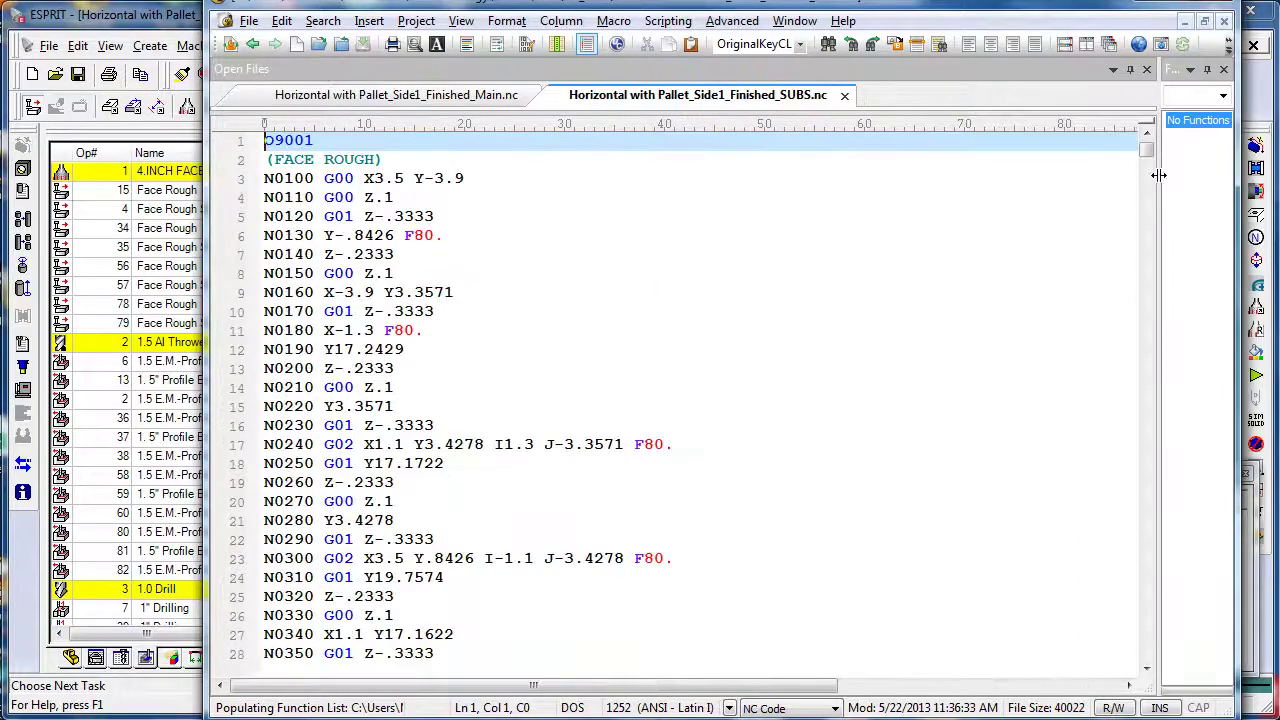
left_click_drag(313, 143, 293, 141)
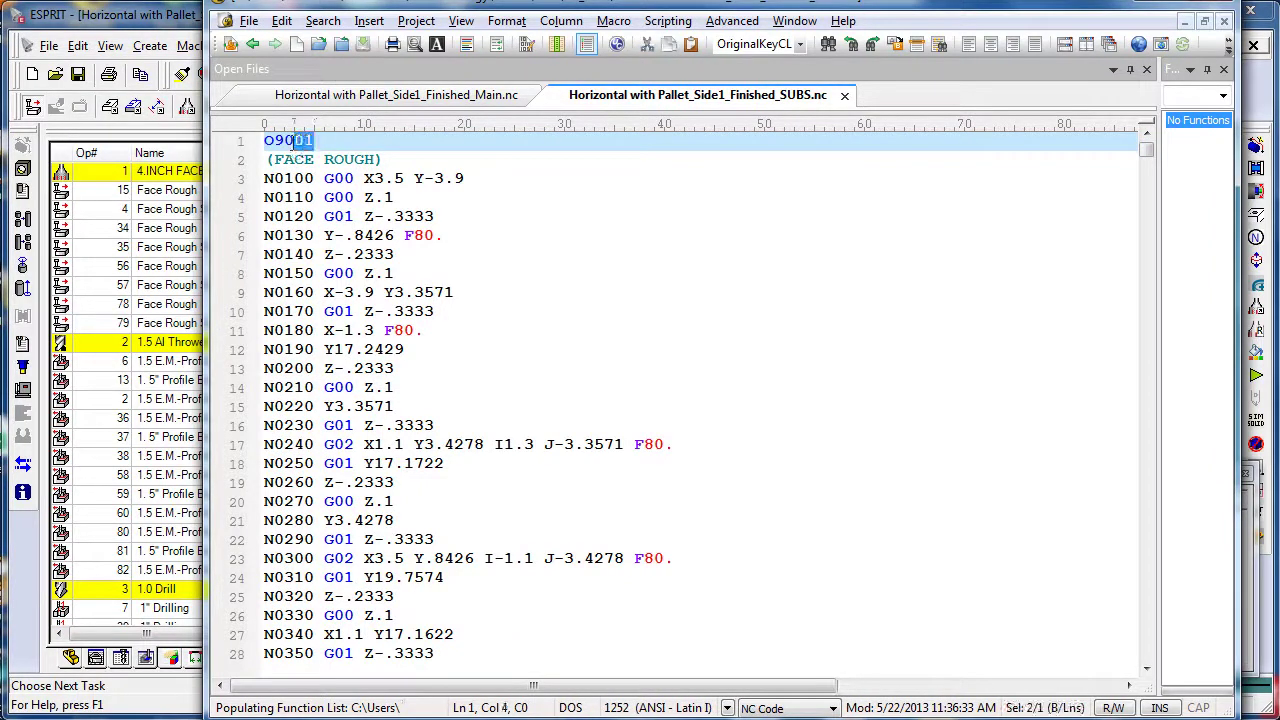
key("ctrl+Tab")
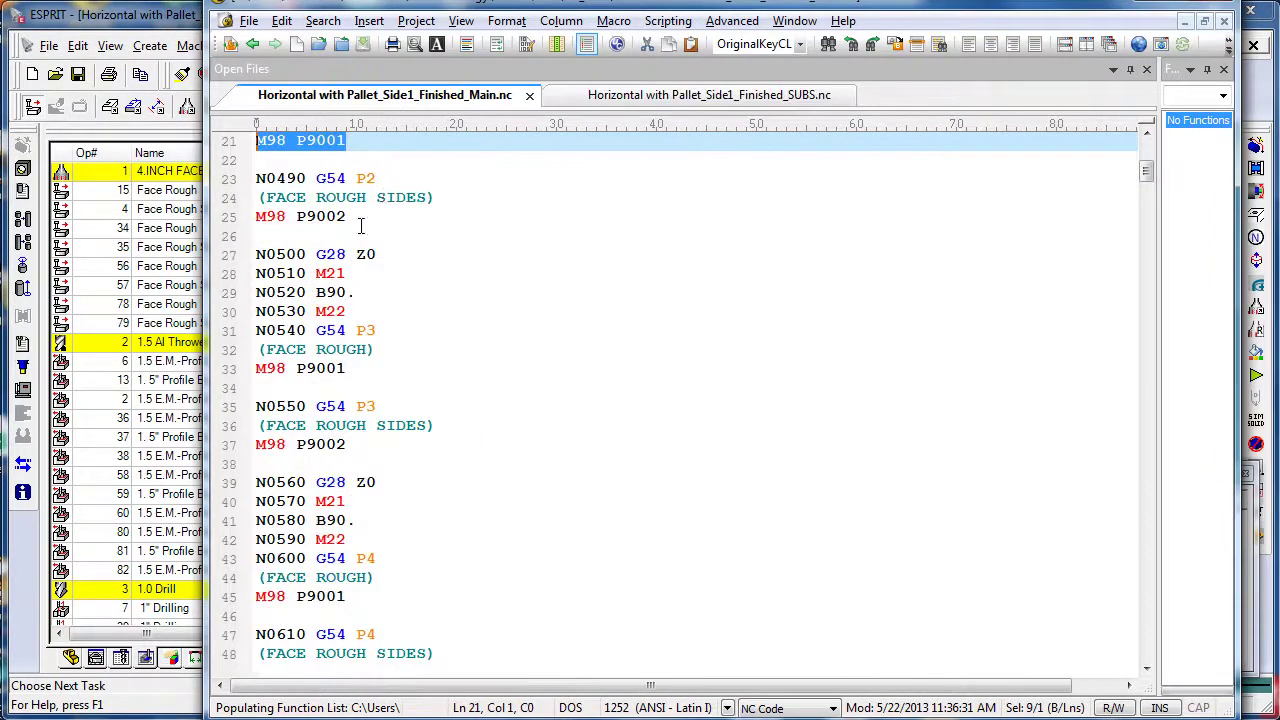
left_click_drag(347, 217, 258, 217)
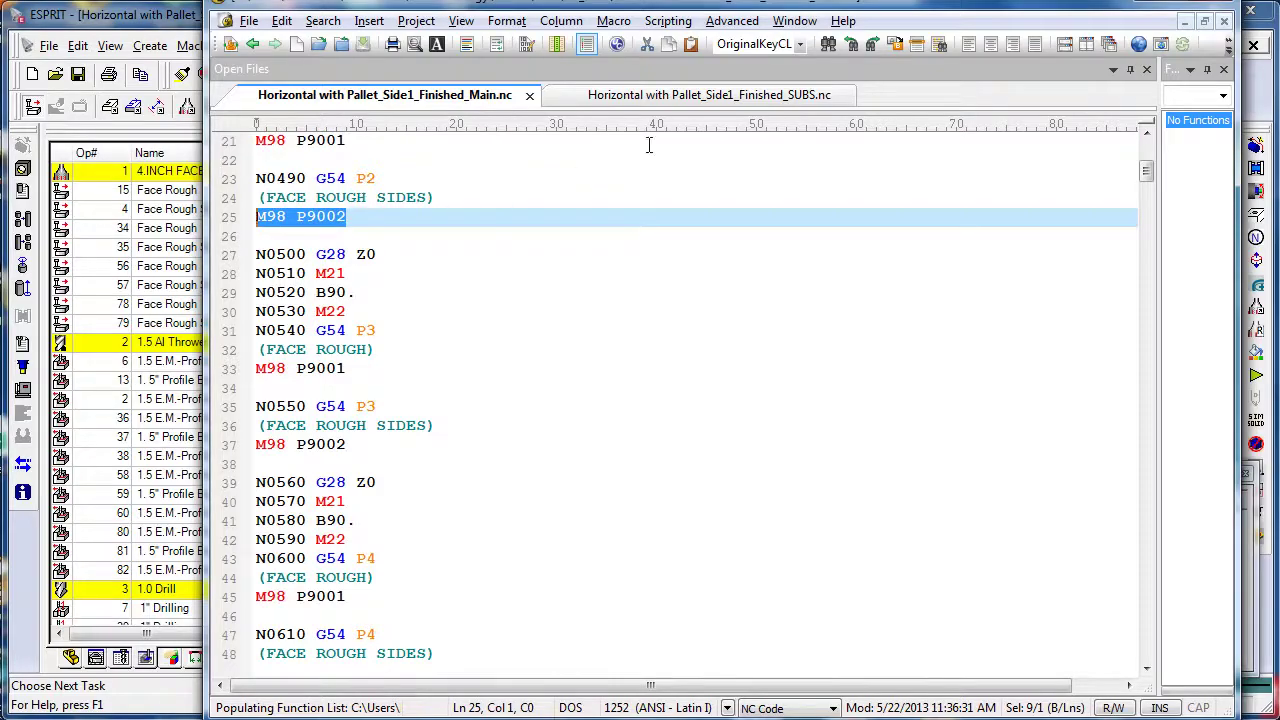
key("ctrl+Tab")
left_click_drag(1140, 150, 1133, 645)
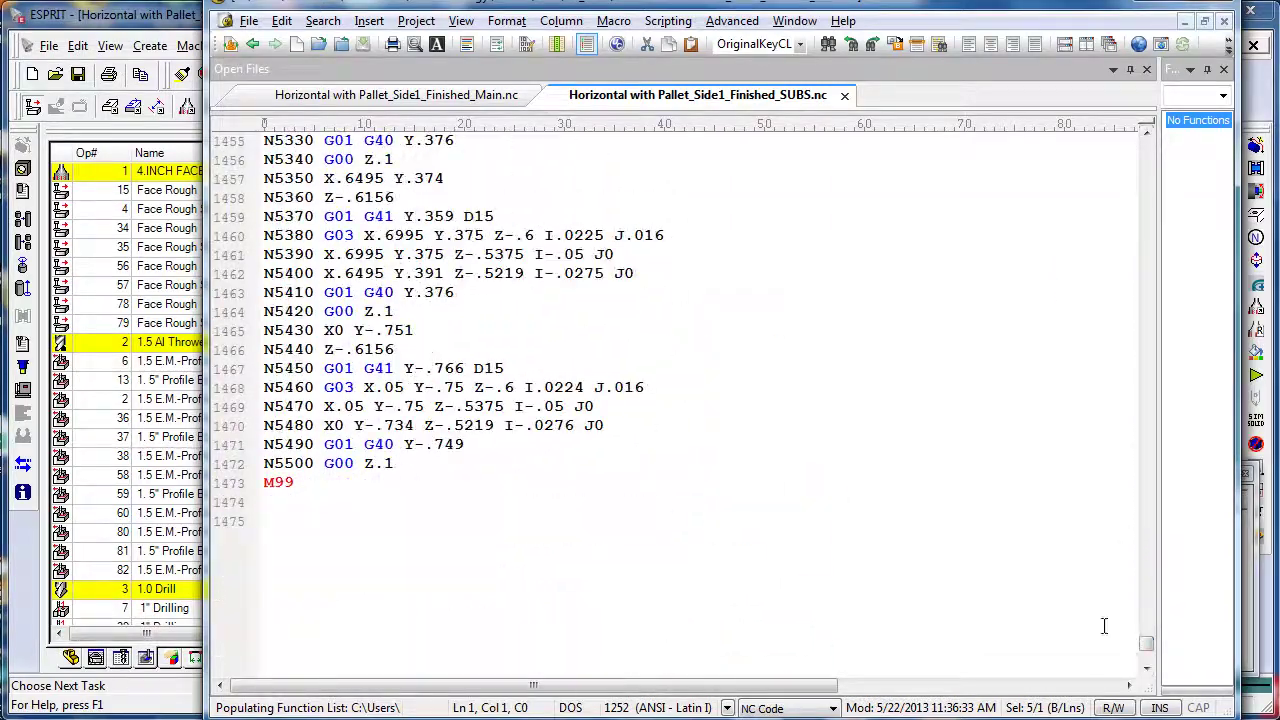
Scroll back through Main.nc, then return to ESPRIT
left_click(358, 105)
left_click_drag(1146, 175, 1133, 306)
left_click_drag(1127, 312, 1120, 358)
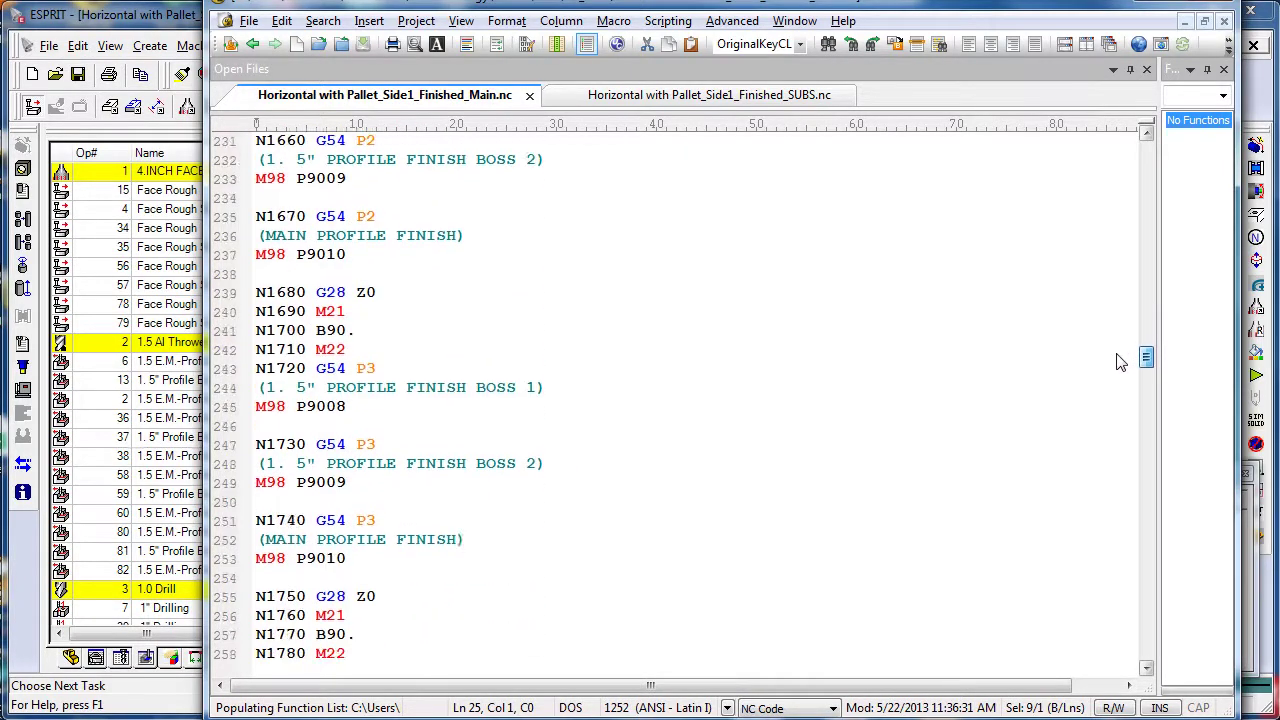
left_click(128, 25)
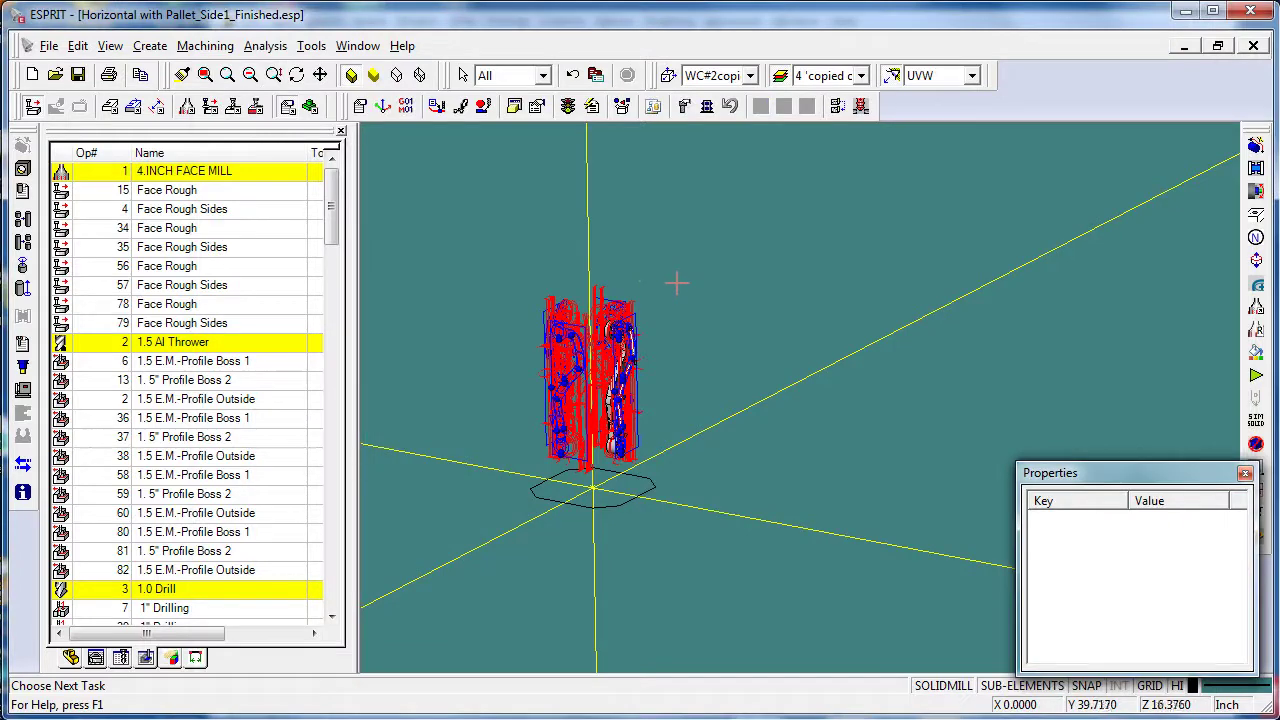
Open the Tombstone Manager, move it aside, and reset the tombstone to drop the copied sides
left_click(707, 107)
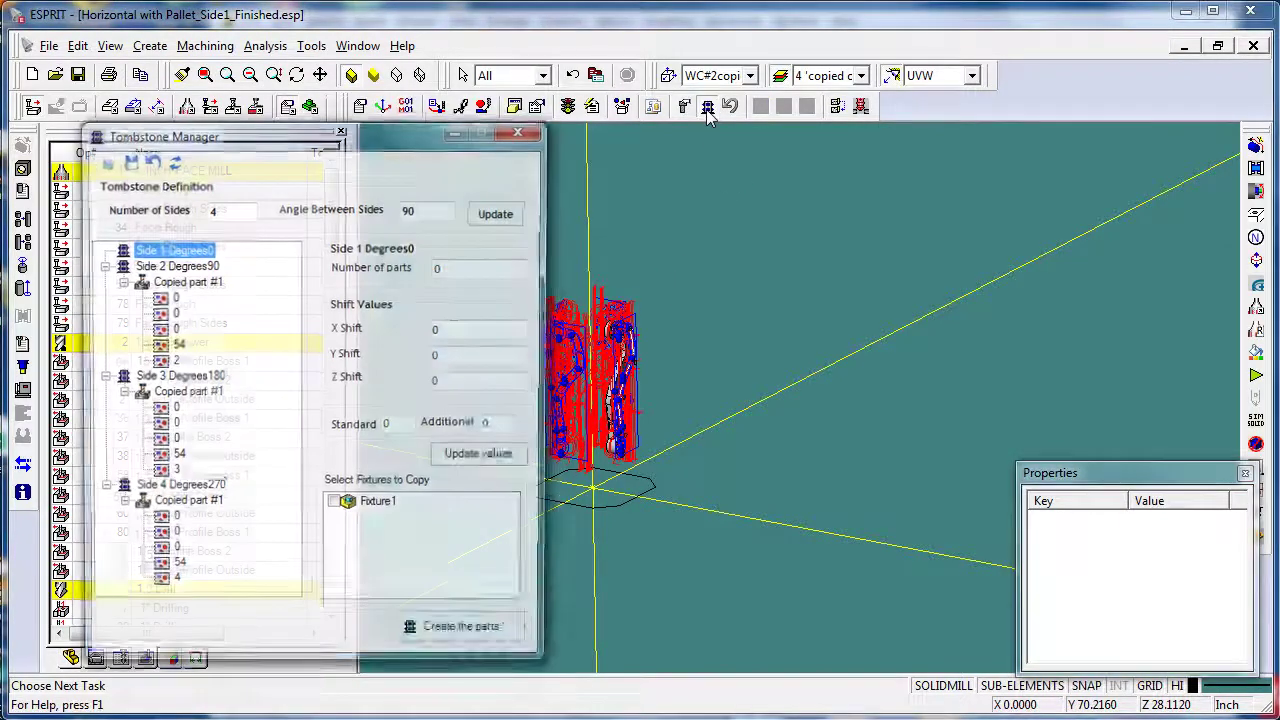
left_click_drag(286, 146, 370, 148)
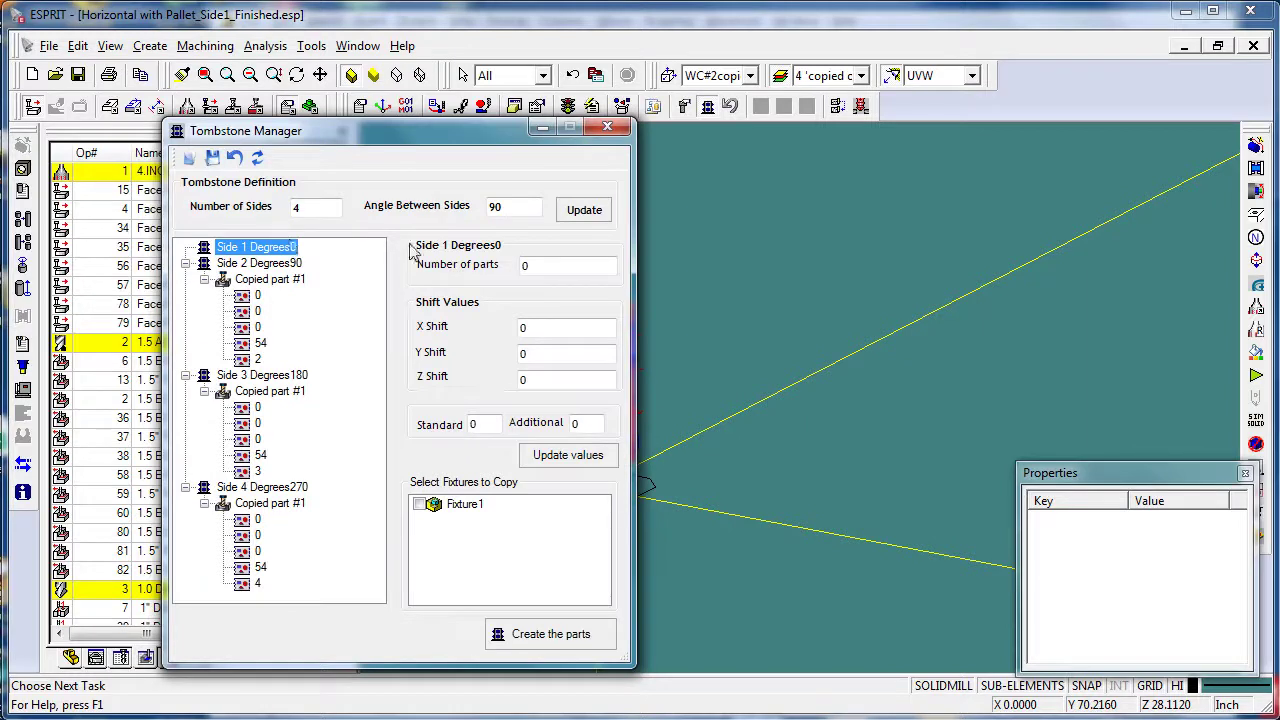
left_click(236, 160)
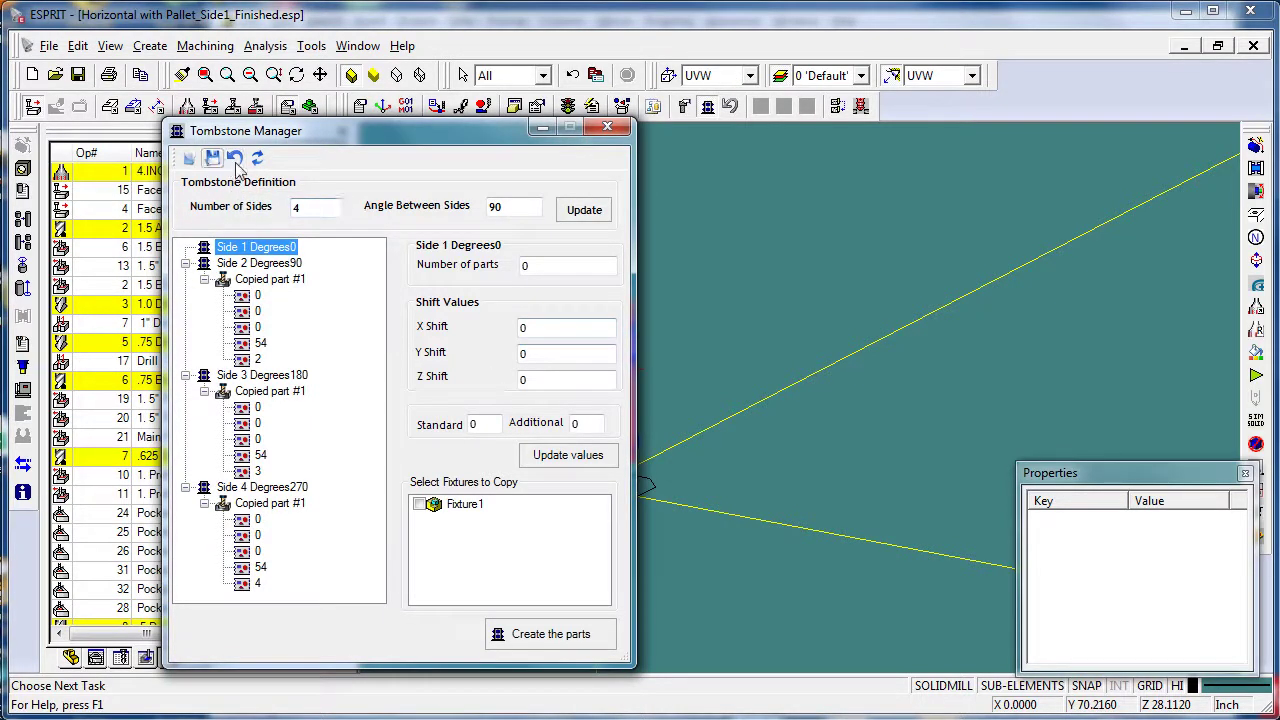
Close the Tombstone Manager and tilt and pan the view of the single original part
left_click(607, 128)
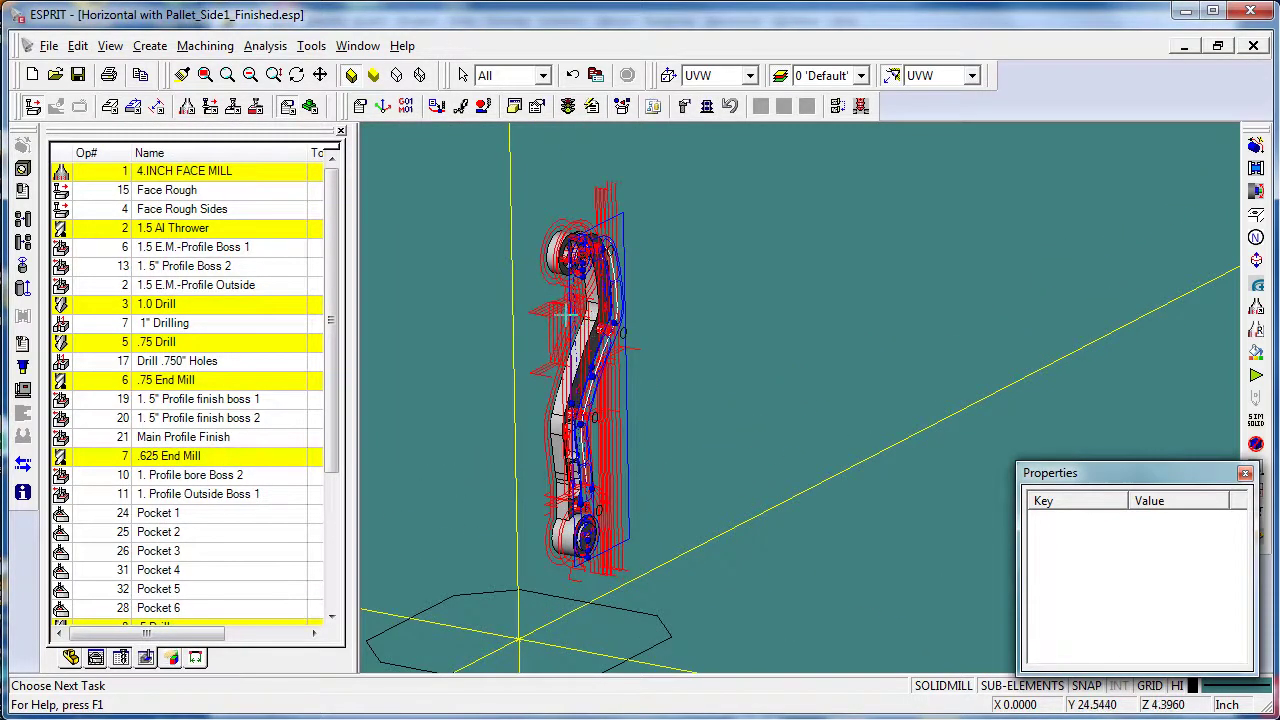
middle_click_drag(567, 316, 581, 316)
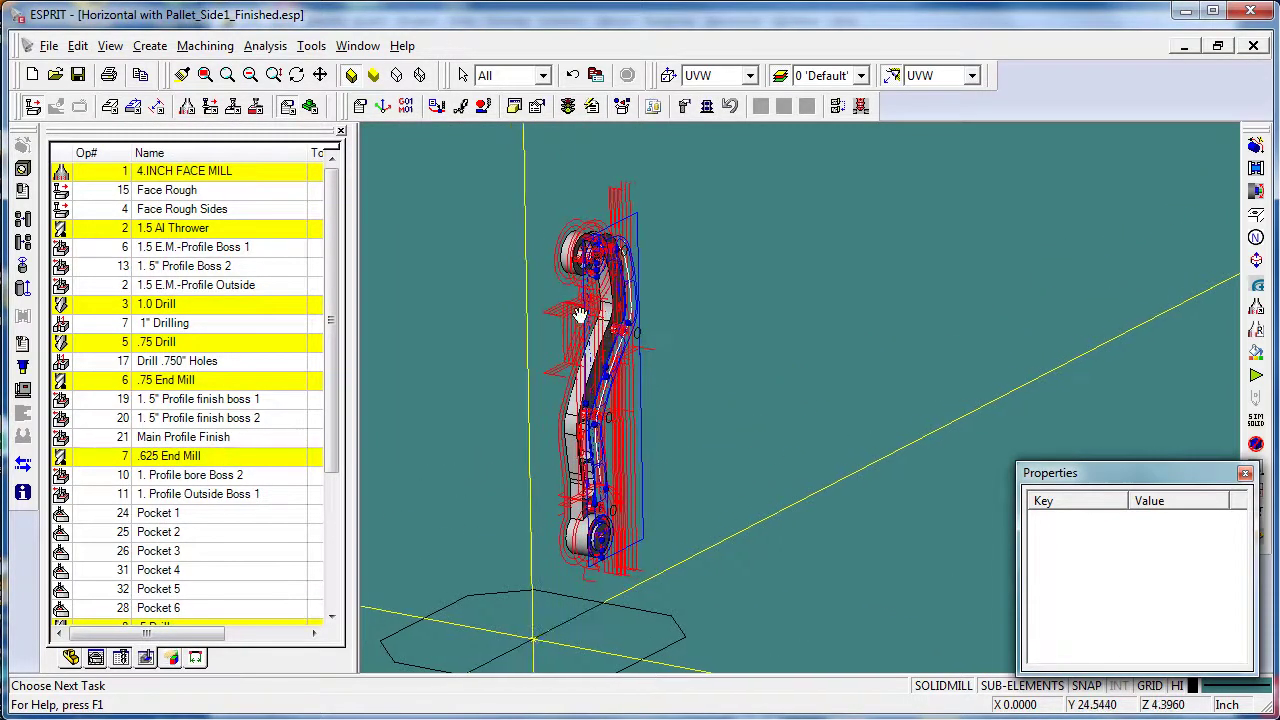
left_click(706, 108)
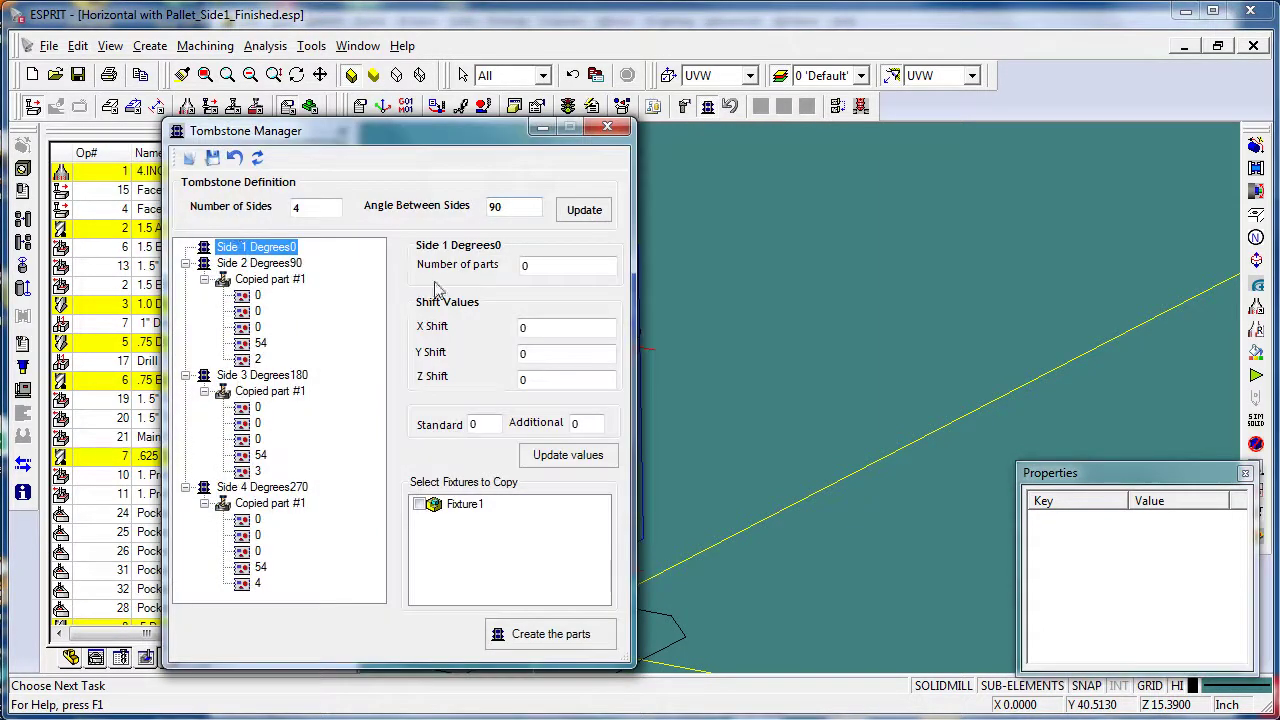
left_click(607, 126)
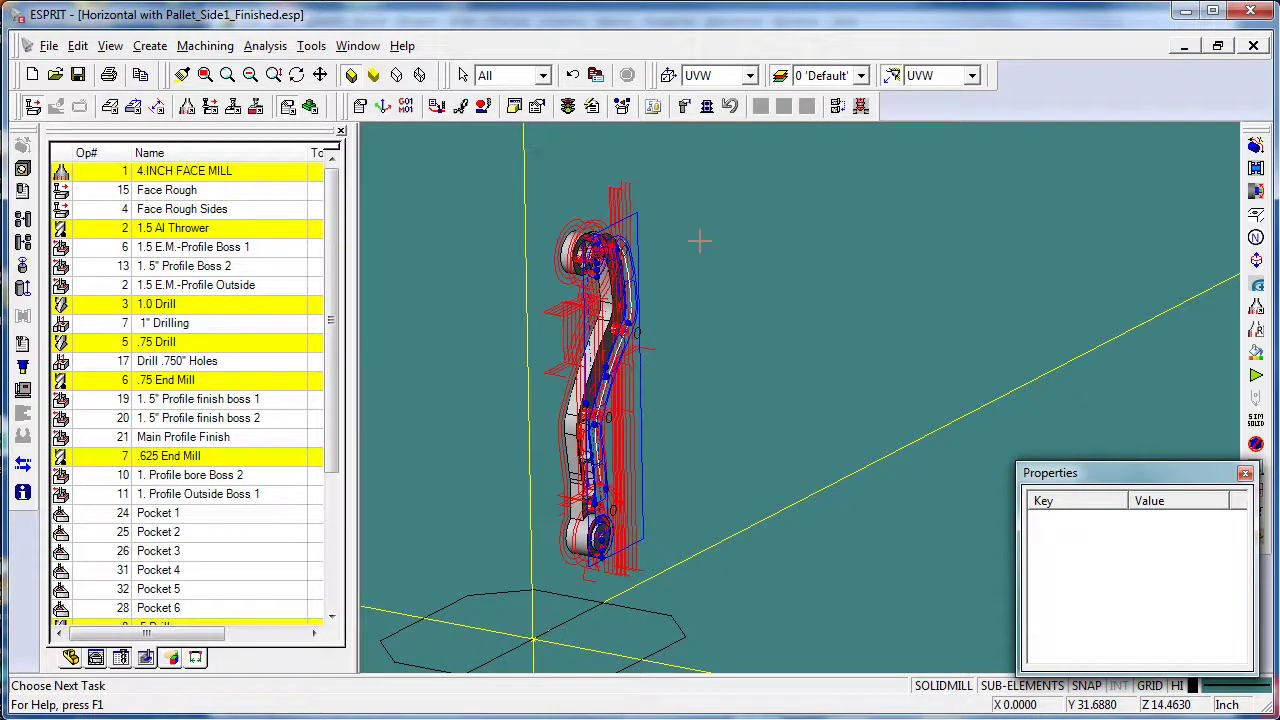
middle_click_drag(699, 240, 700, 280)
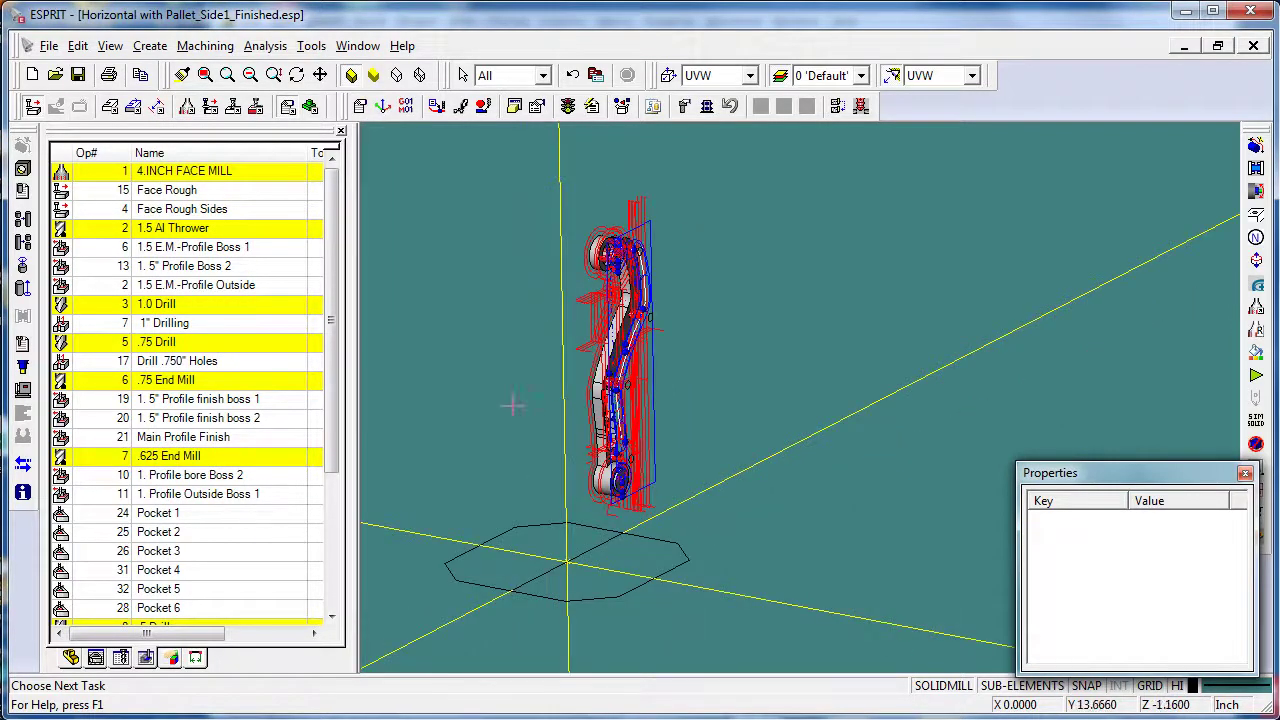
middle_click_drag(505, 385, 538, 387)
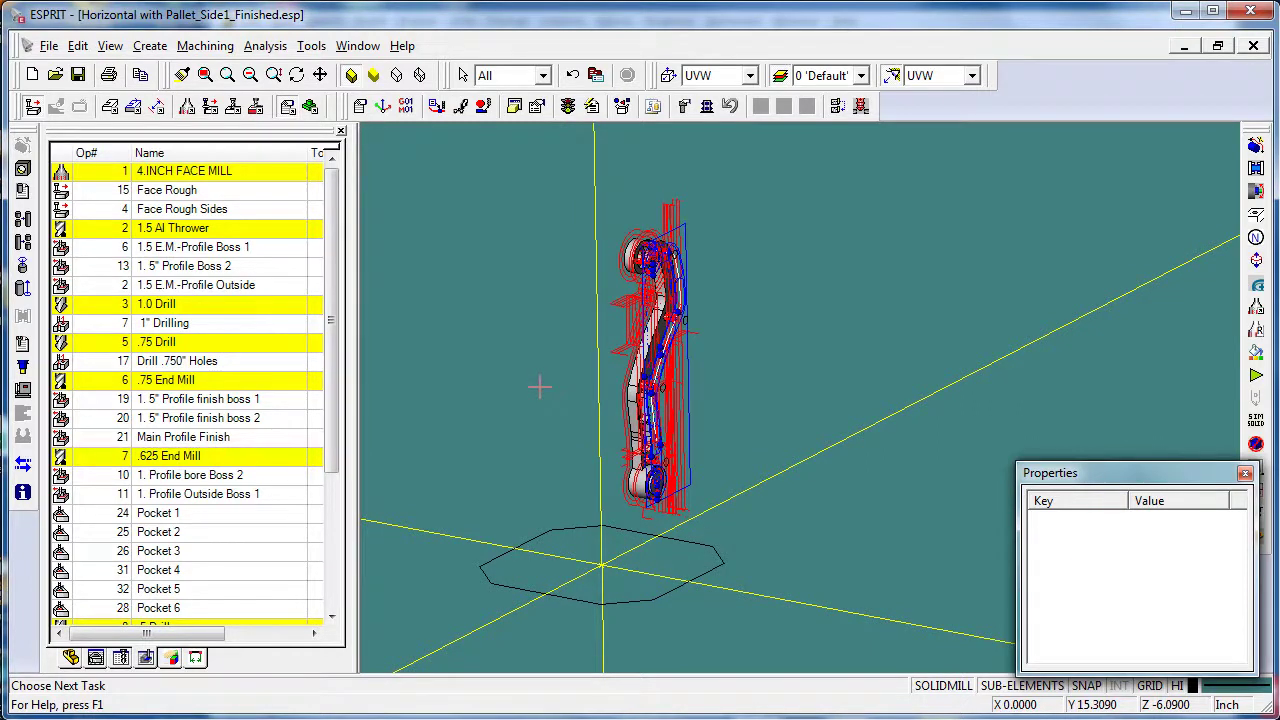